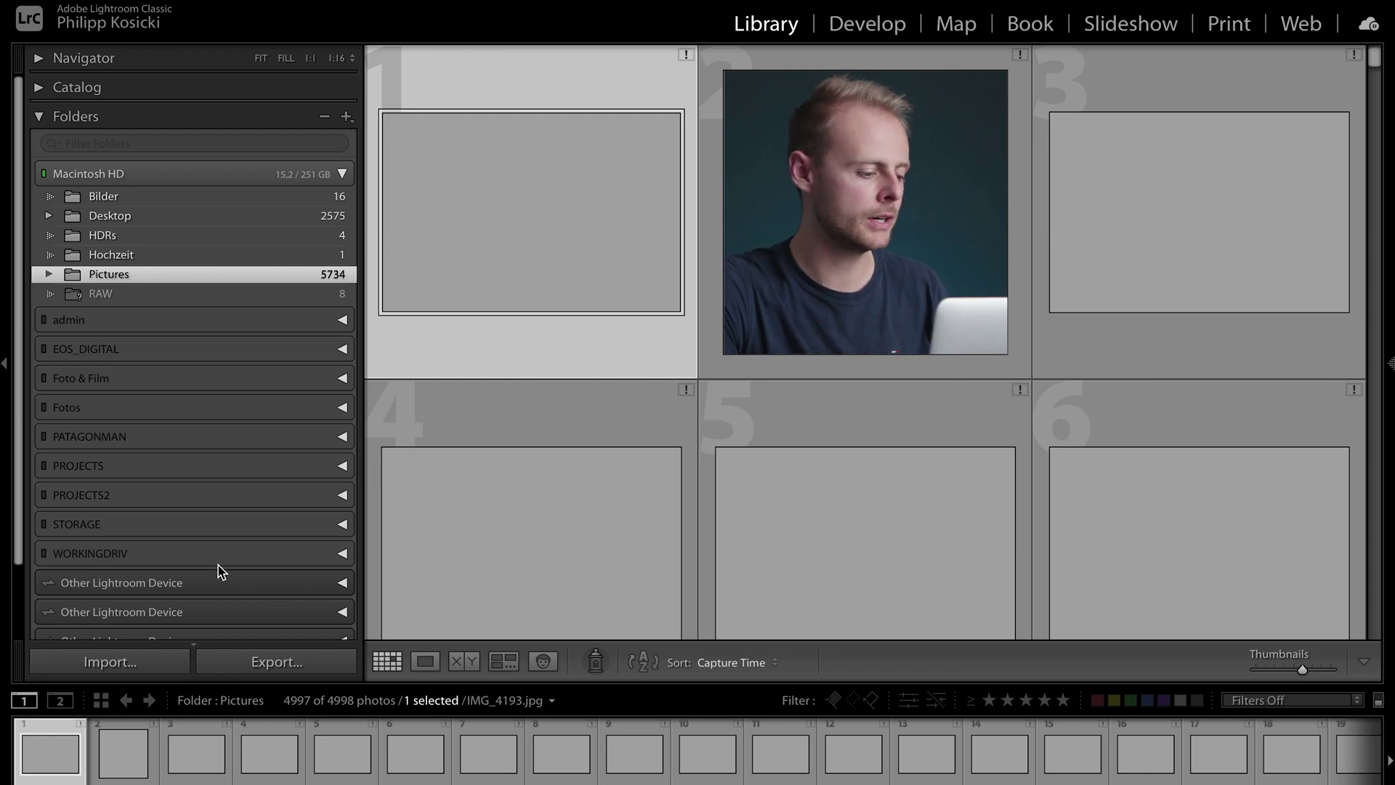
Set the import source to Downloads/LR Tutorial, showing its five CR3 photos checked
{"action": "left_click", "coordinate": [123, 660]}
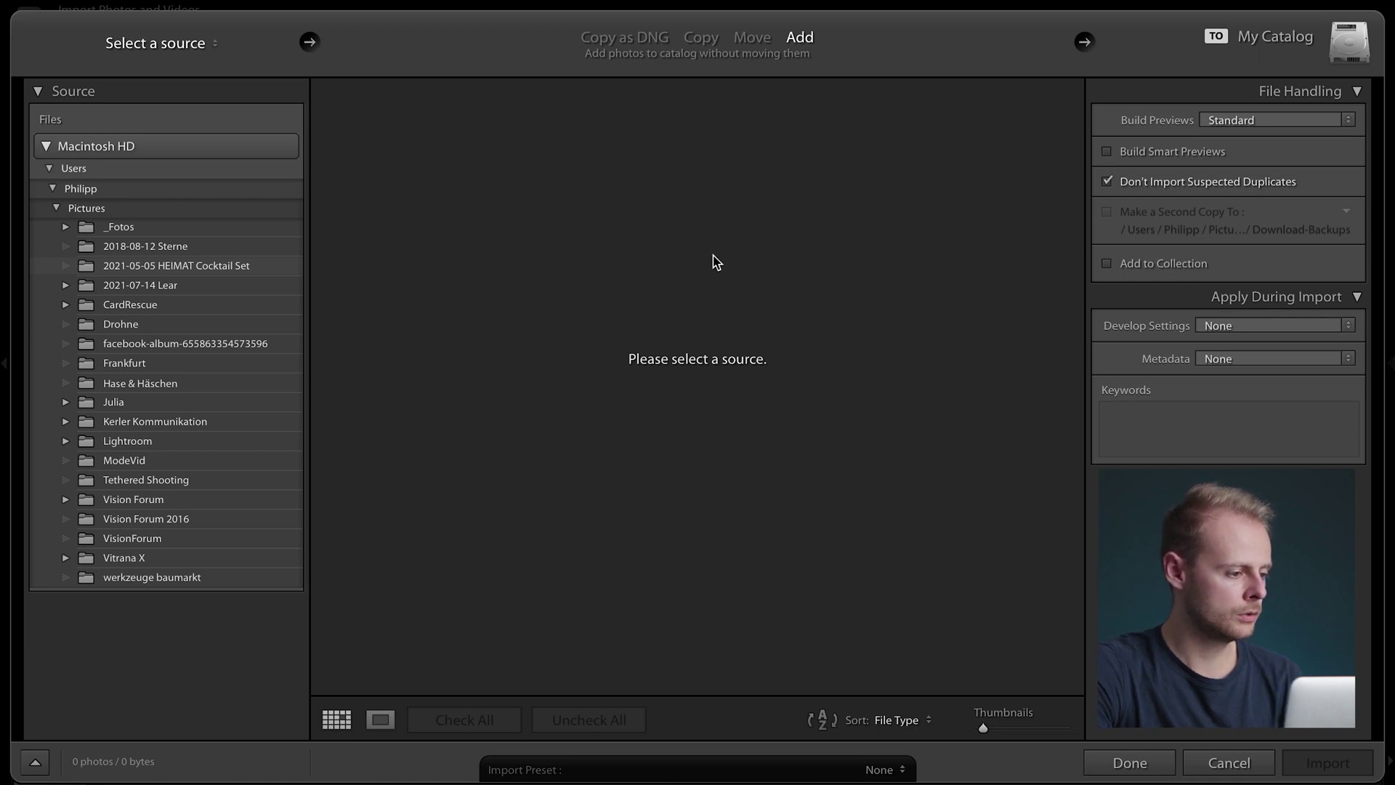
{"action": "left_click", "coordinate": [56, 209]}
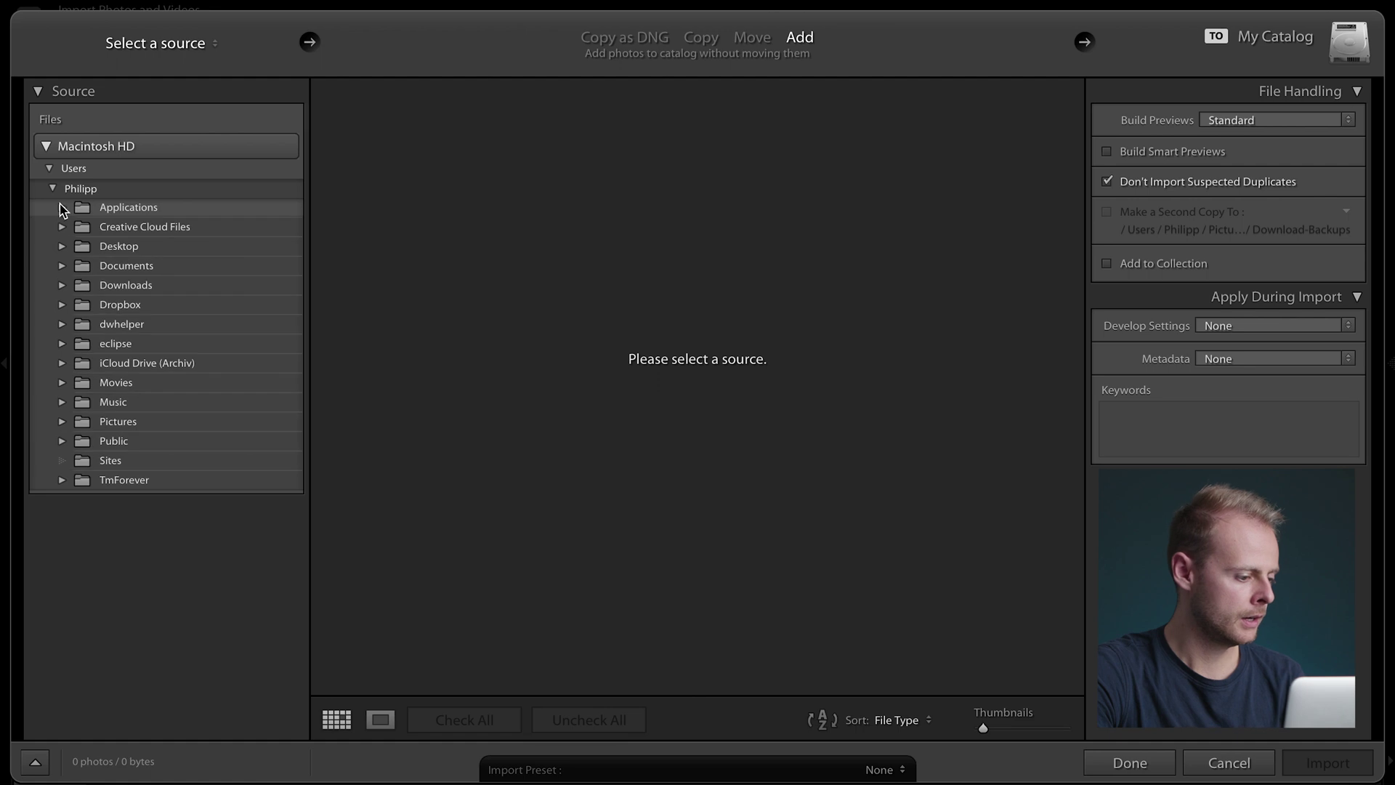
{"action": "left_click", "coordinate": [176, 291]}
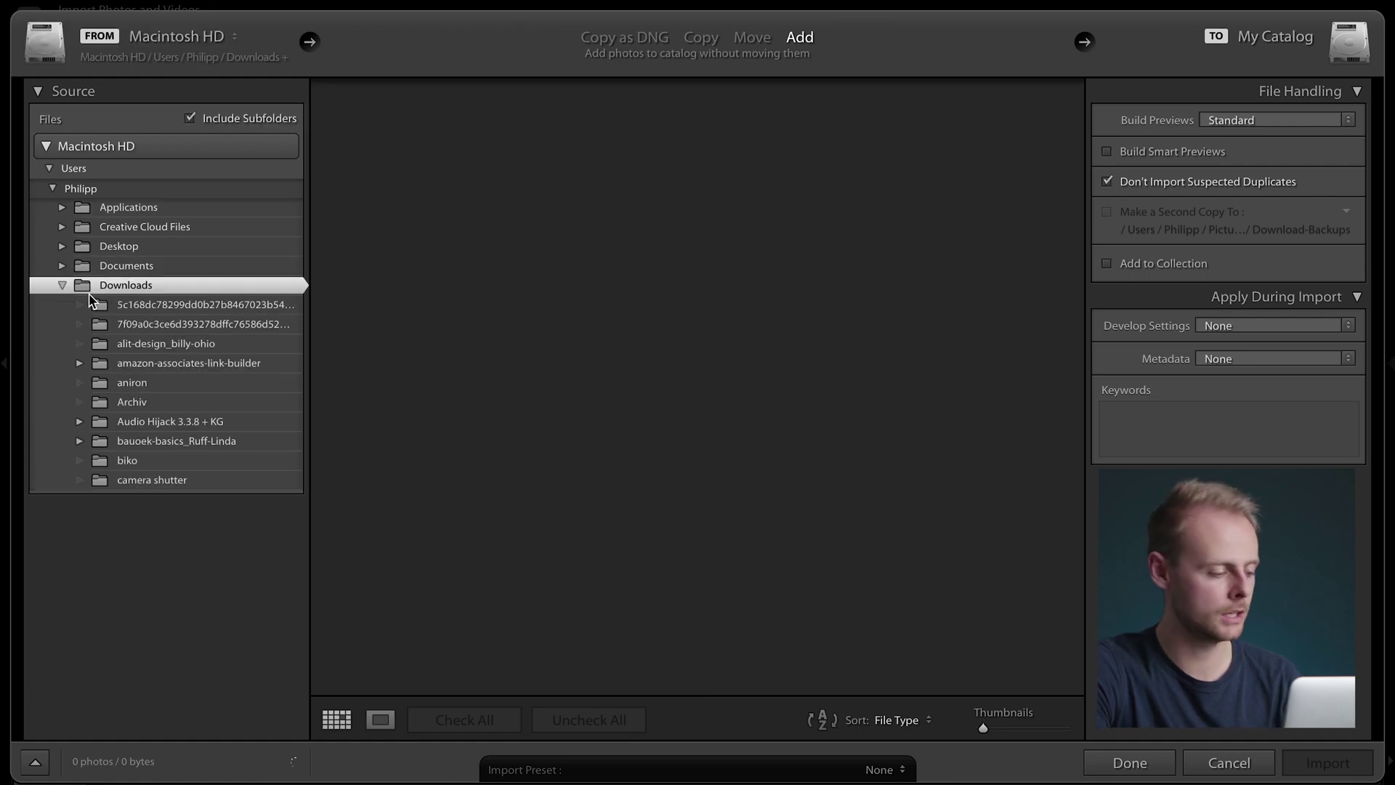
{"action": "scroll", "coordinate": [167, 476], "scroll_direction": "down", "scroll_amount": 10}
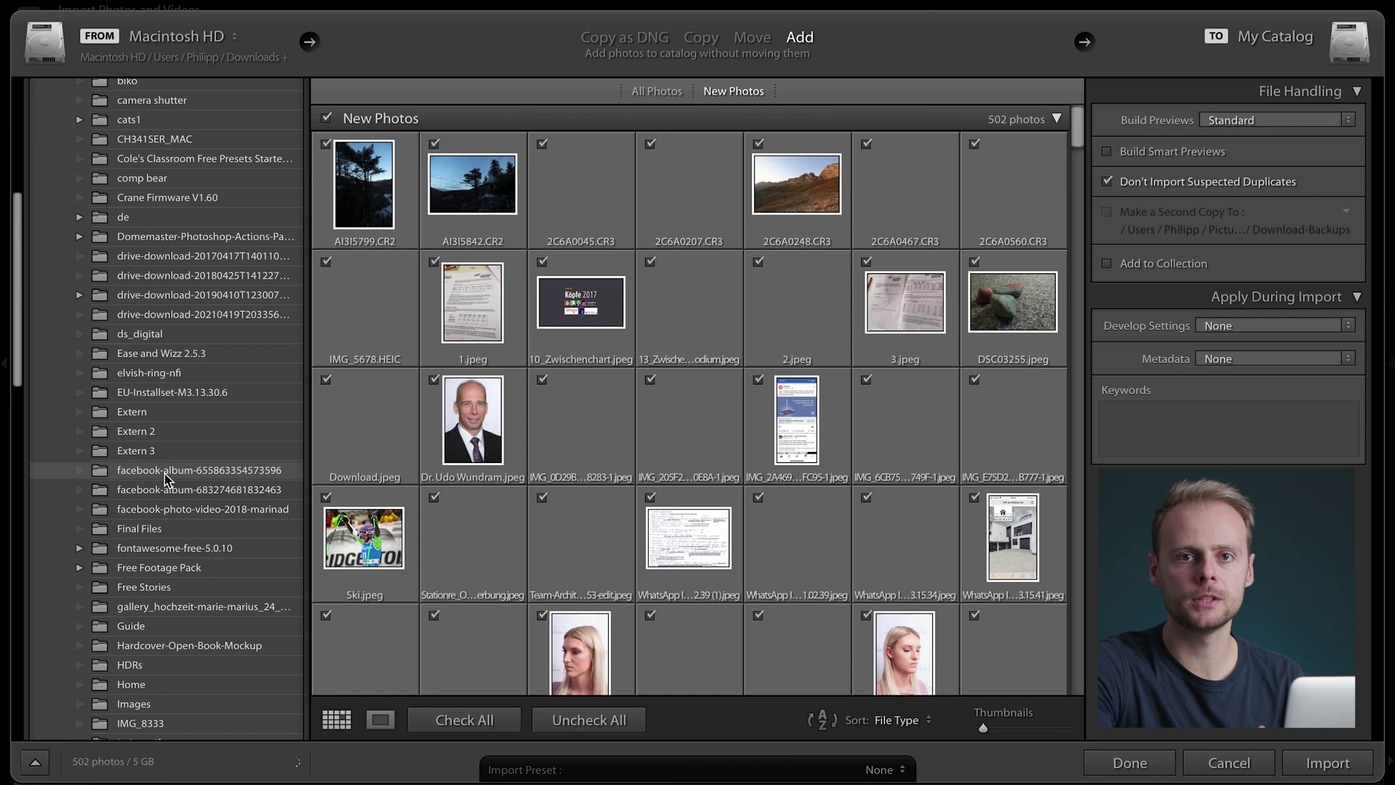
{"action": "scroll", "coordinate": [166, 480], "scroll_direction": "down", "scroll_amount": 5}
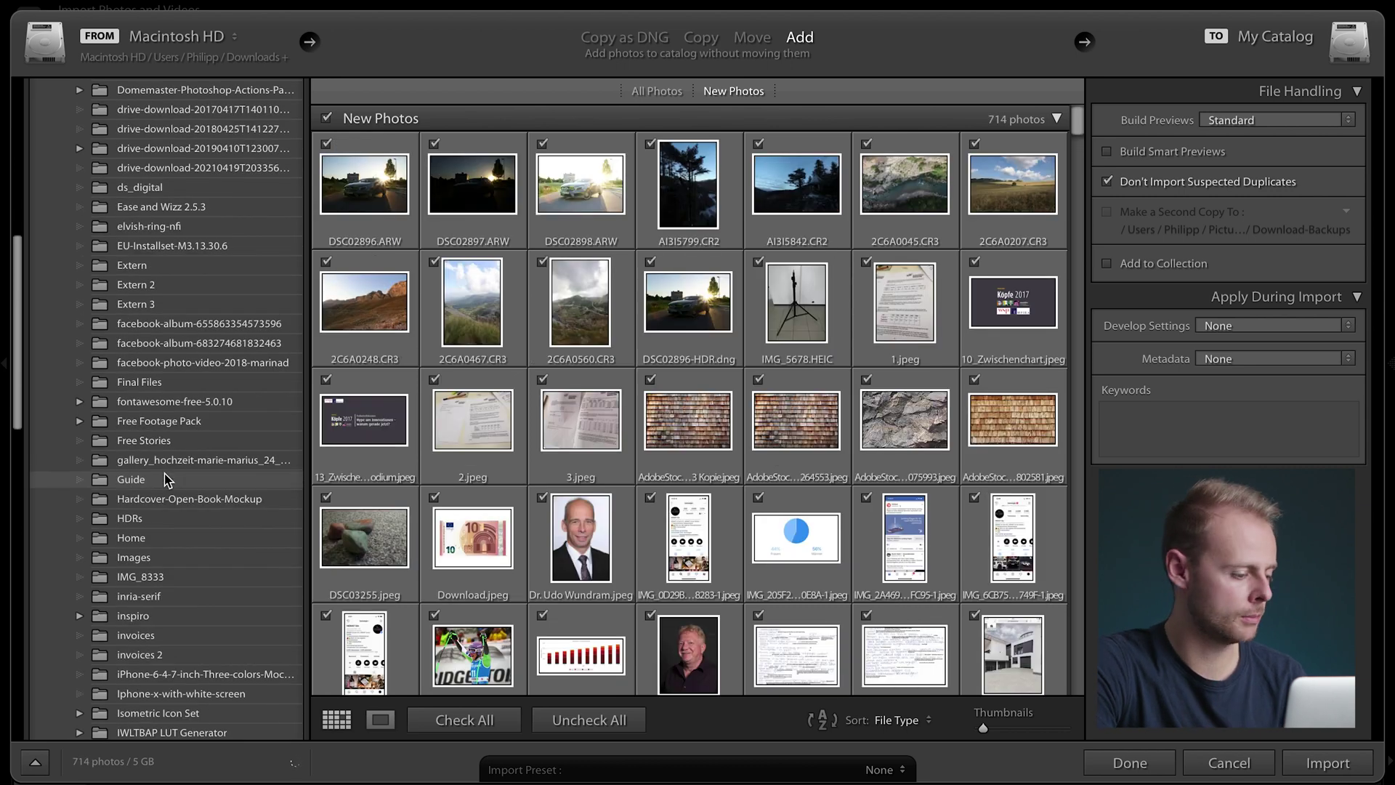
{"action": "scroll", "coordinate": [167, 480], "scroll_direction": "down", "scroll_amount": 2}
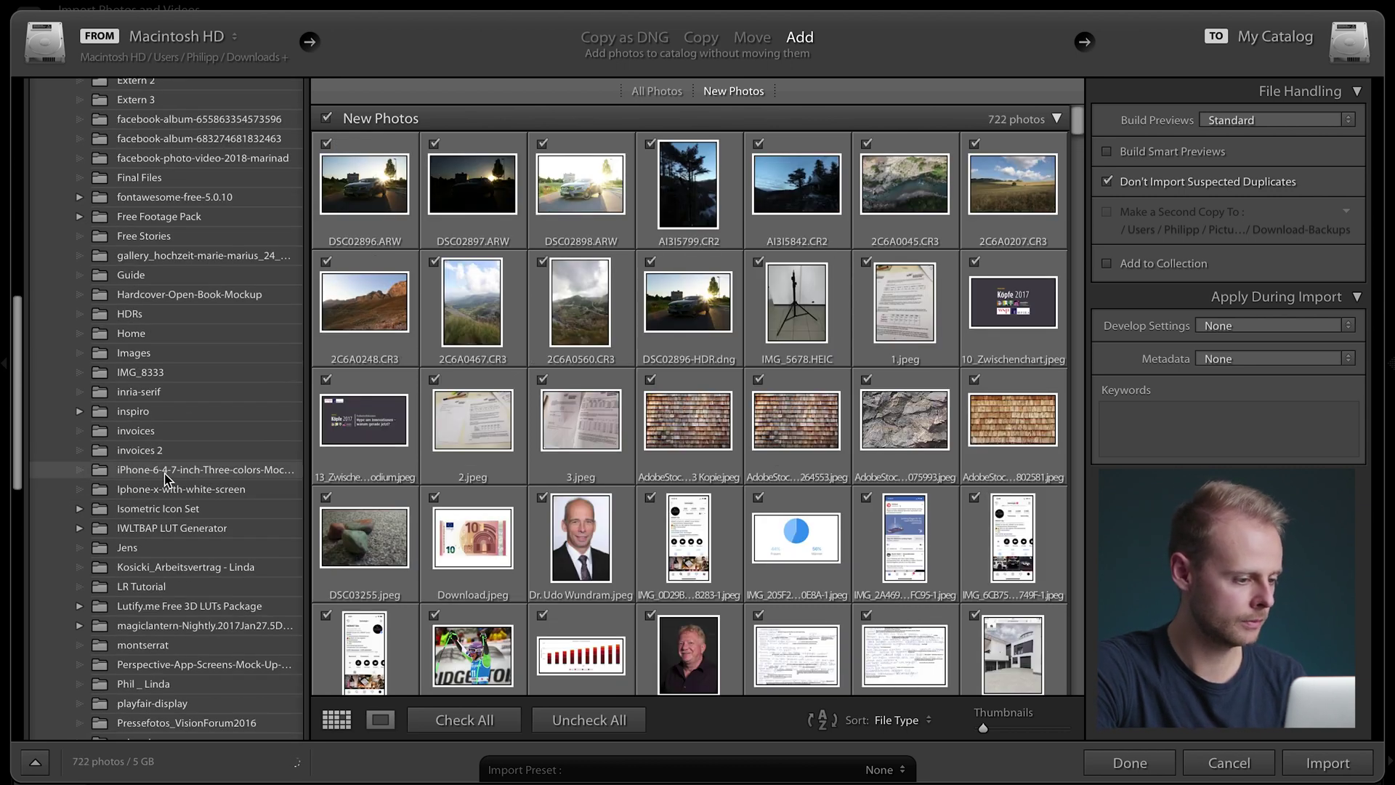
{"action": "left_click", "coordinate": [127, 586]}
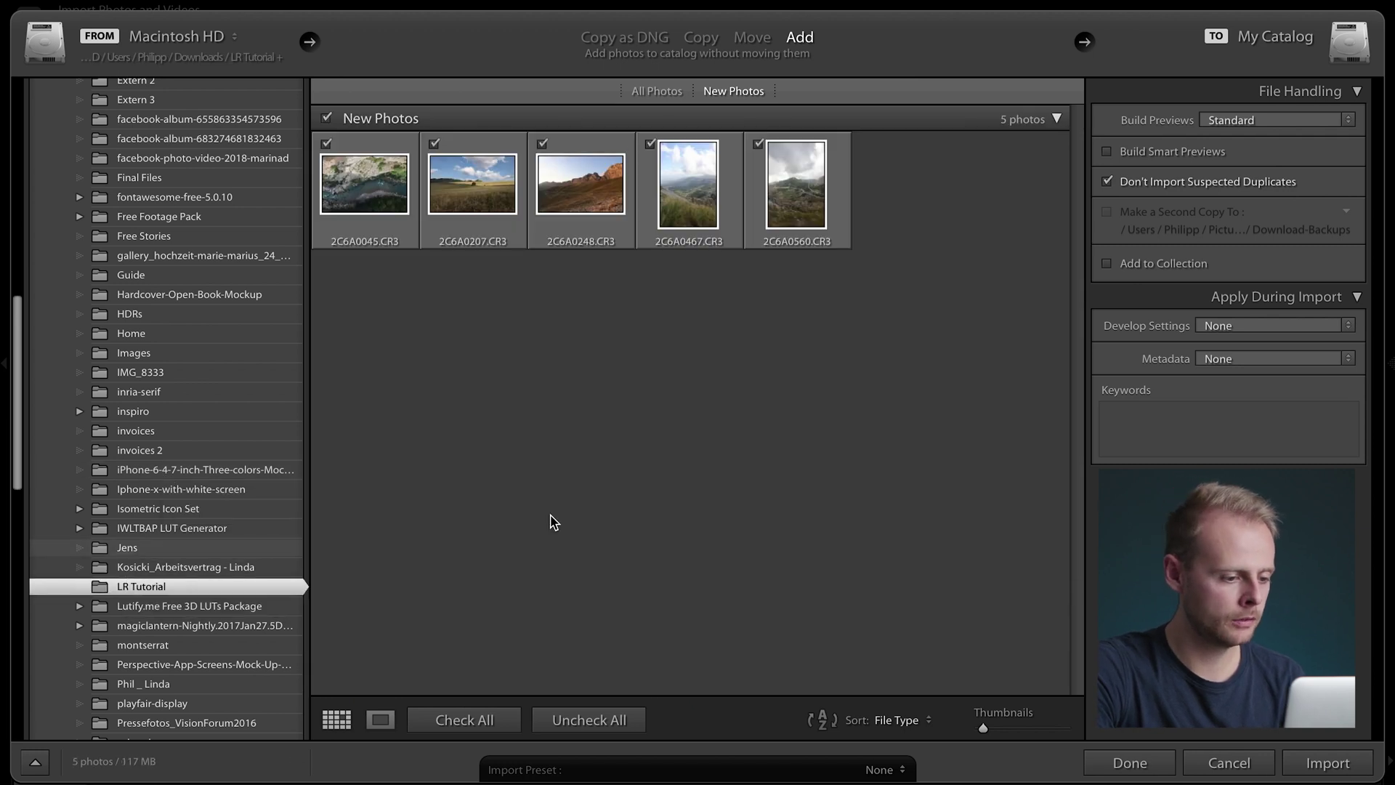
Import the five checked photos and select 2C6A0467.CR3 in the Library grid
{"action": "left_click", "coordinate": [1329, 763]}
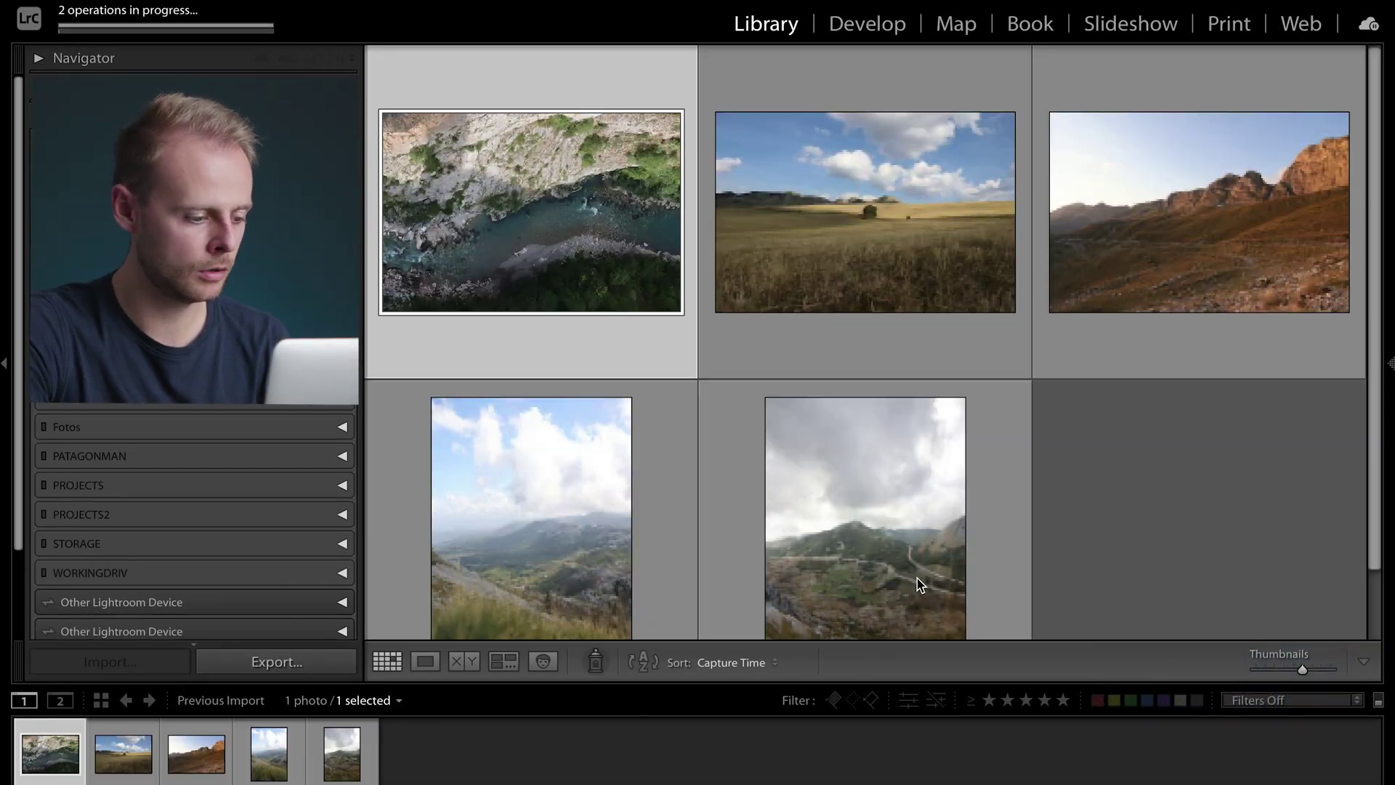
{"action": "left_click", "coordinate": [920, 583]}
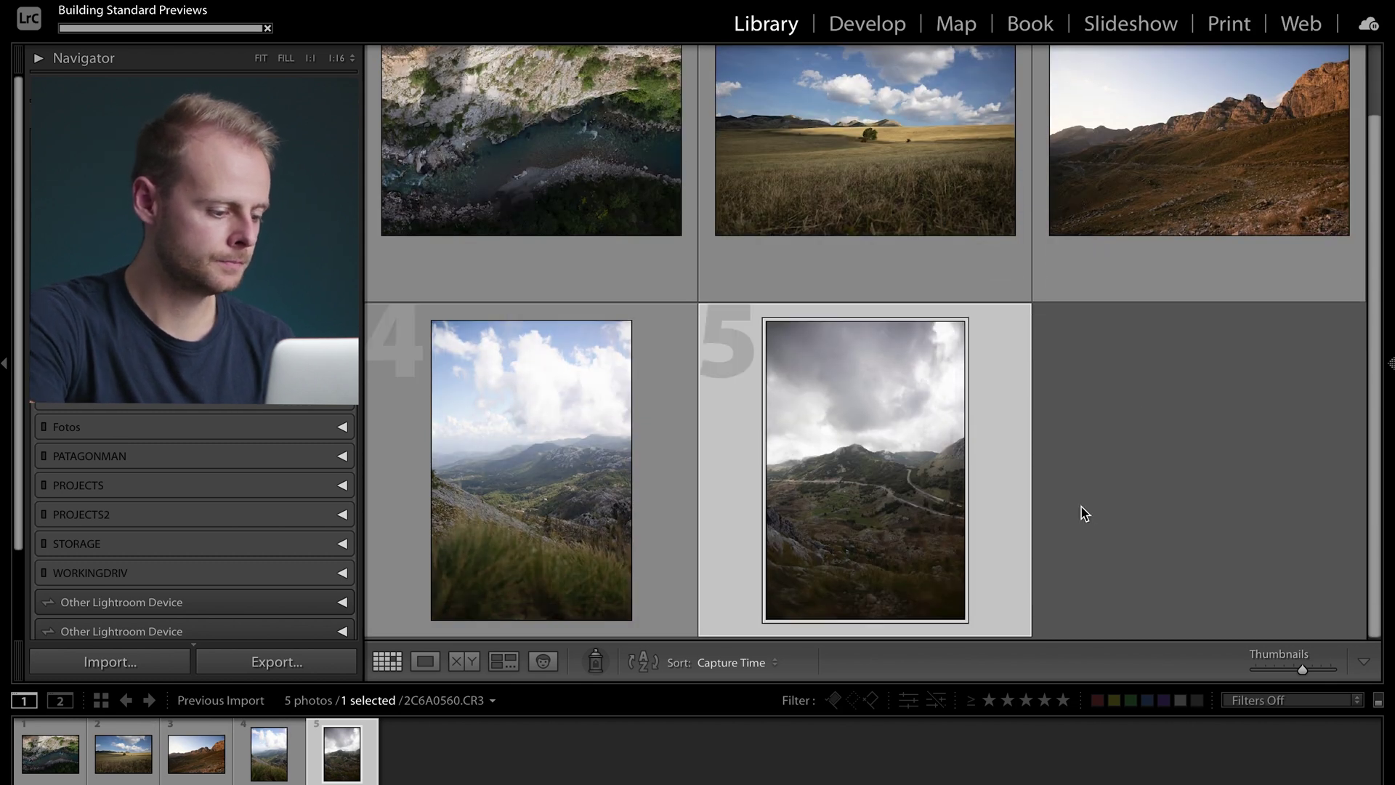
{"action": "left_click", "coordinate": [553, 431]}
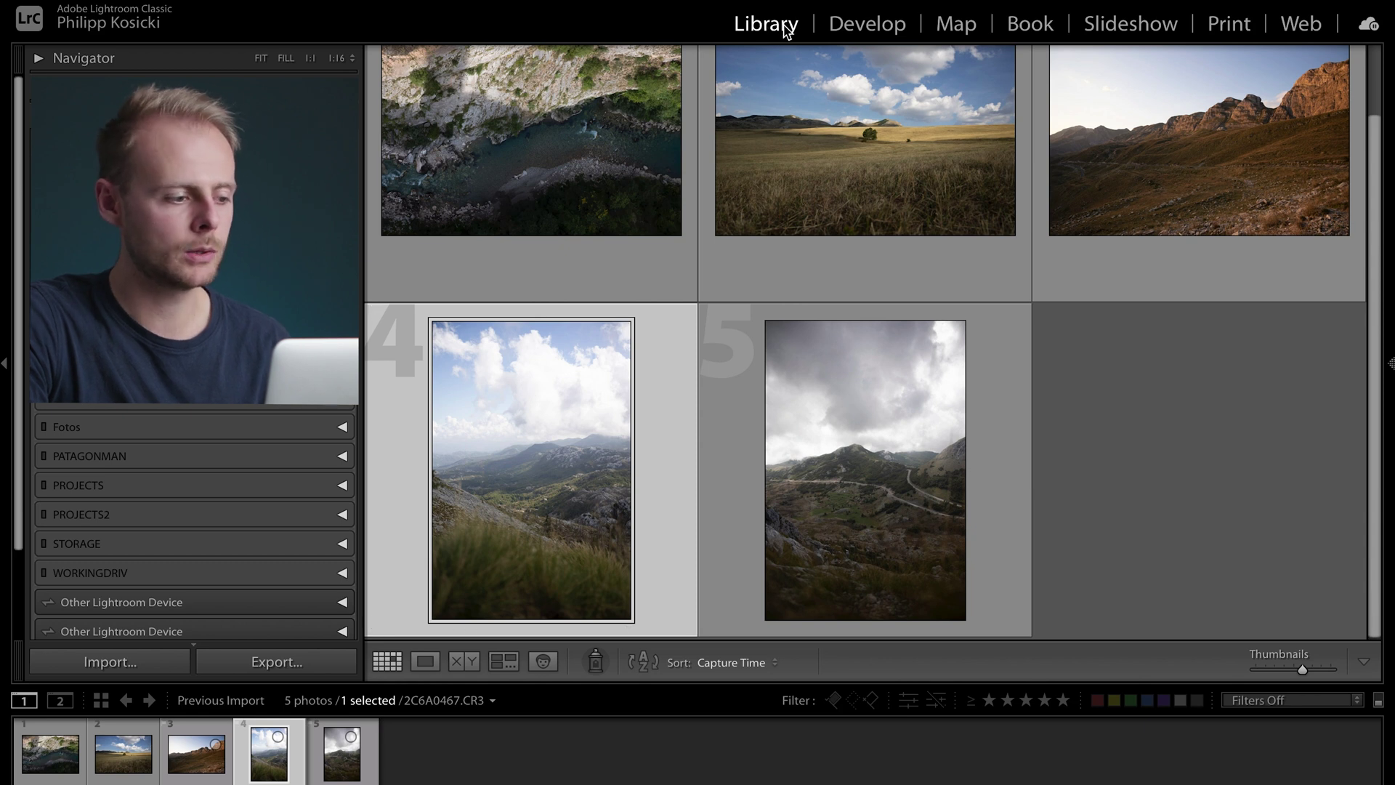
Open 2C6A0467.CR3 in Develop and apply the Modern 08 profile at amount 100
{"action": "left_click", "coordinate": [890, 28]}
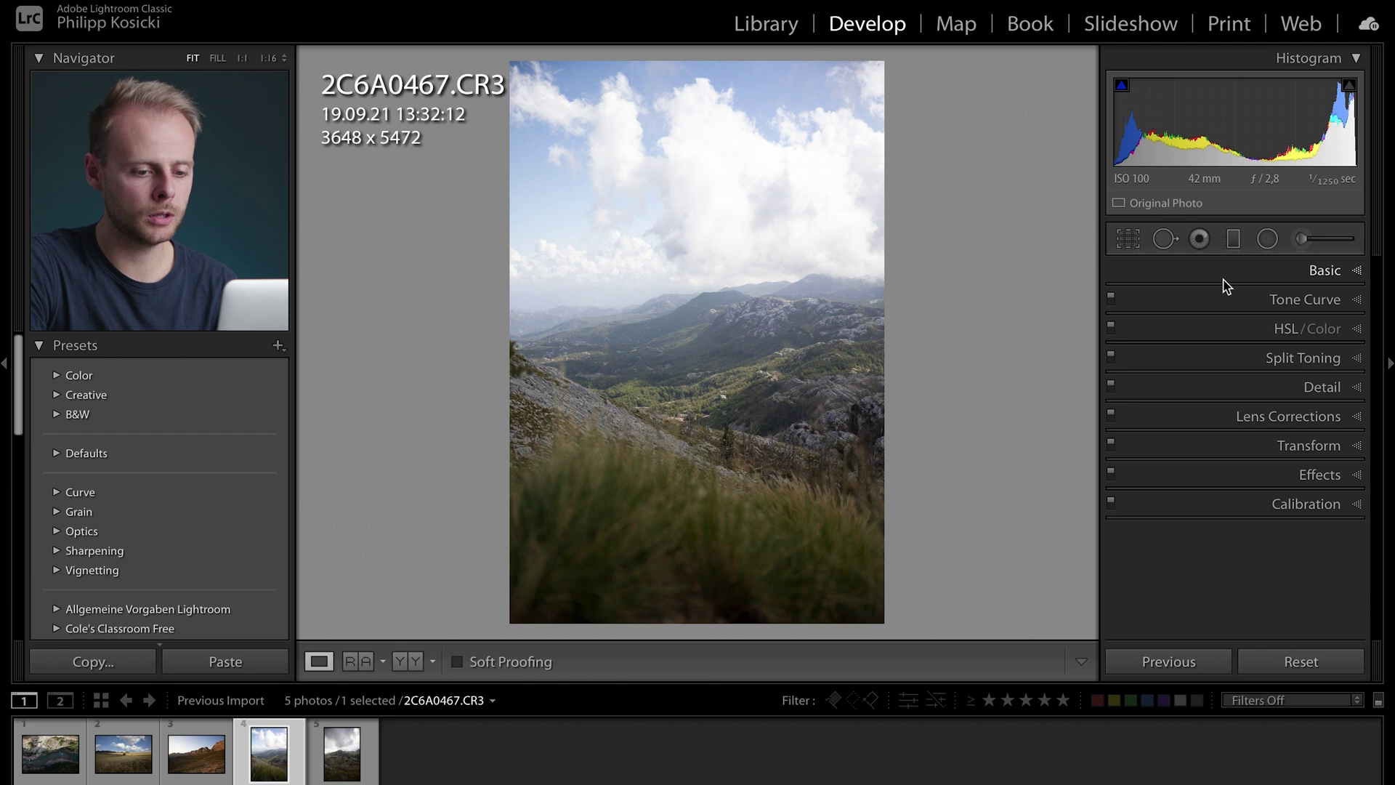
{"action": "left_click", "coordinate": [1273, 272]}
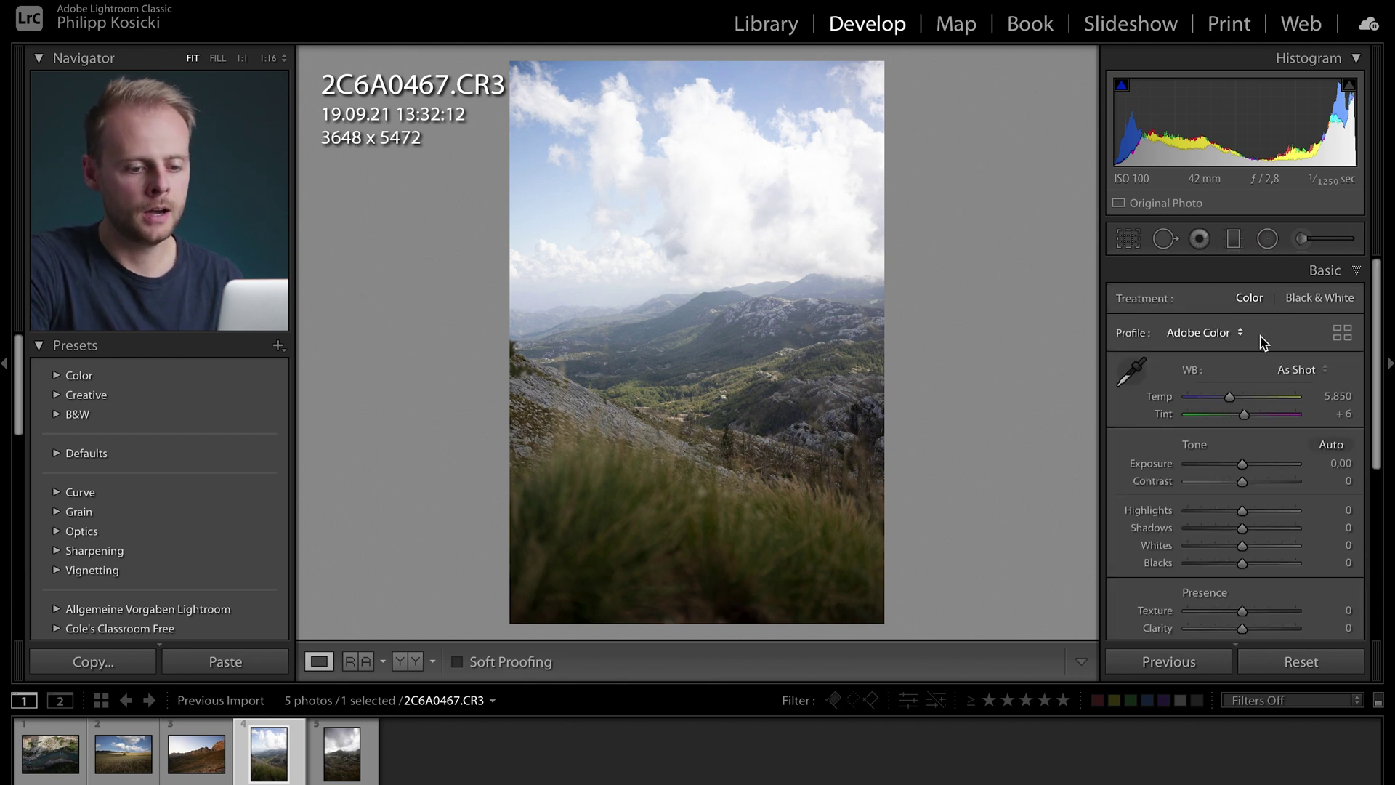
{"action": "scroll", "coordinate": [1278, 340], "scroll_direction": "down", "scroll_amount": 1}
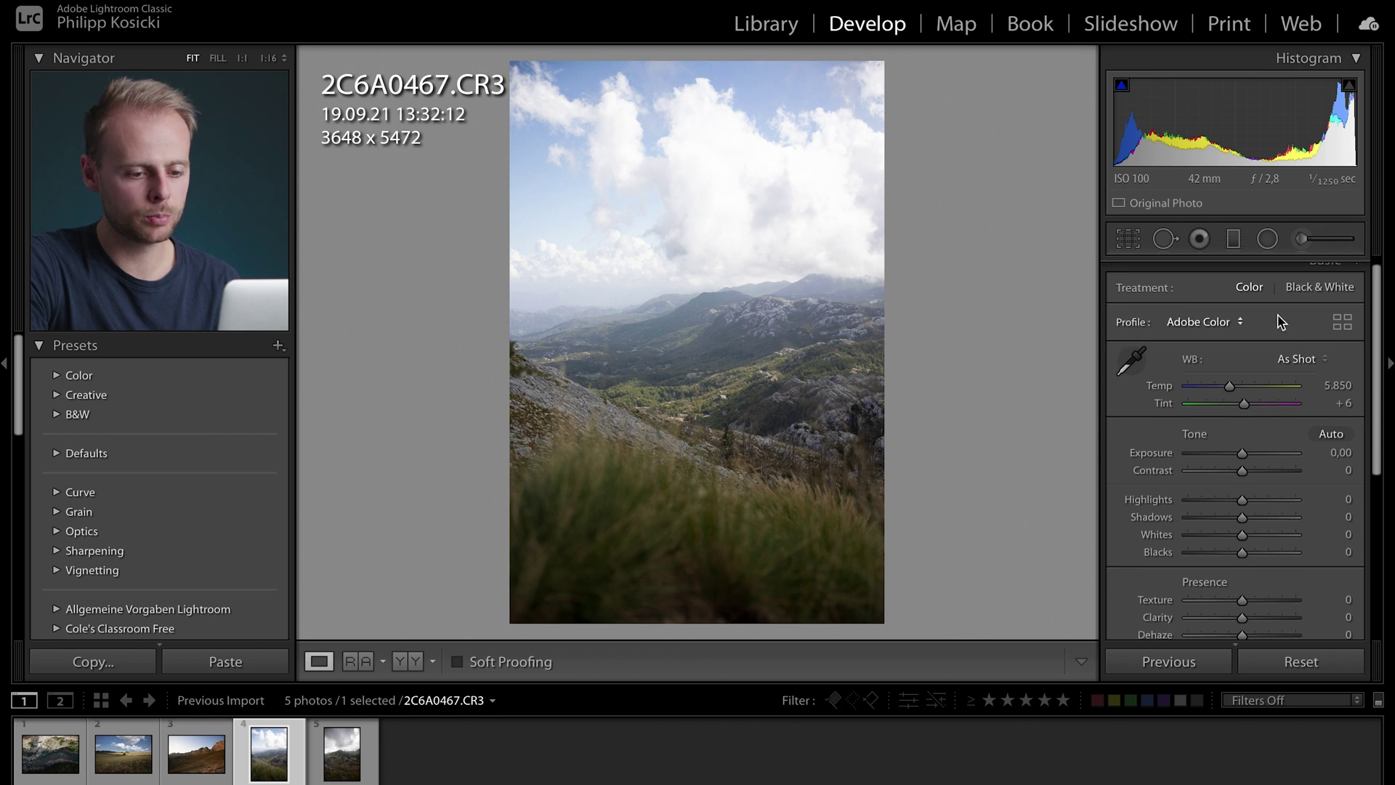
{"action": "left_click", "coordinate": [1344, 330]}
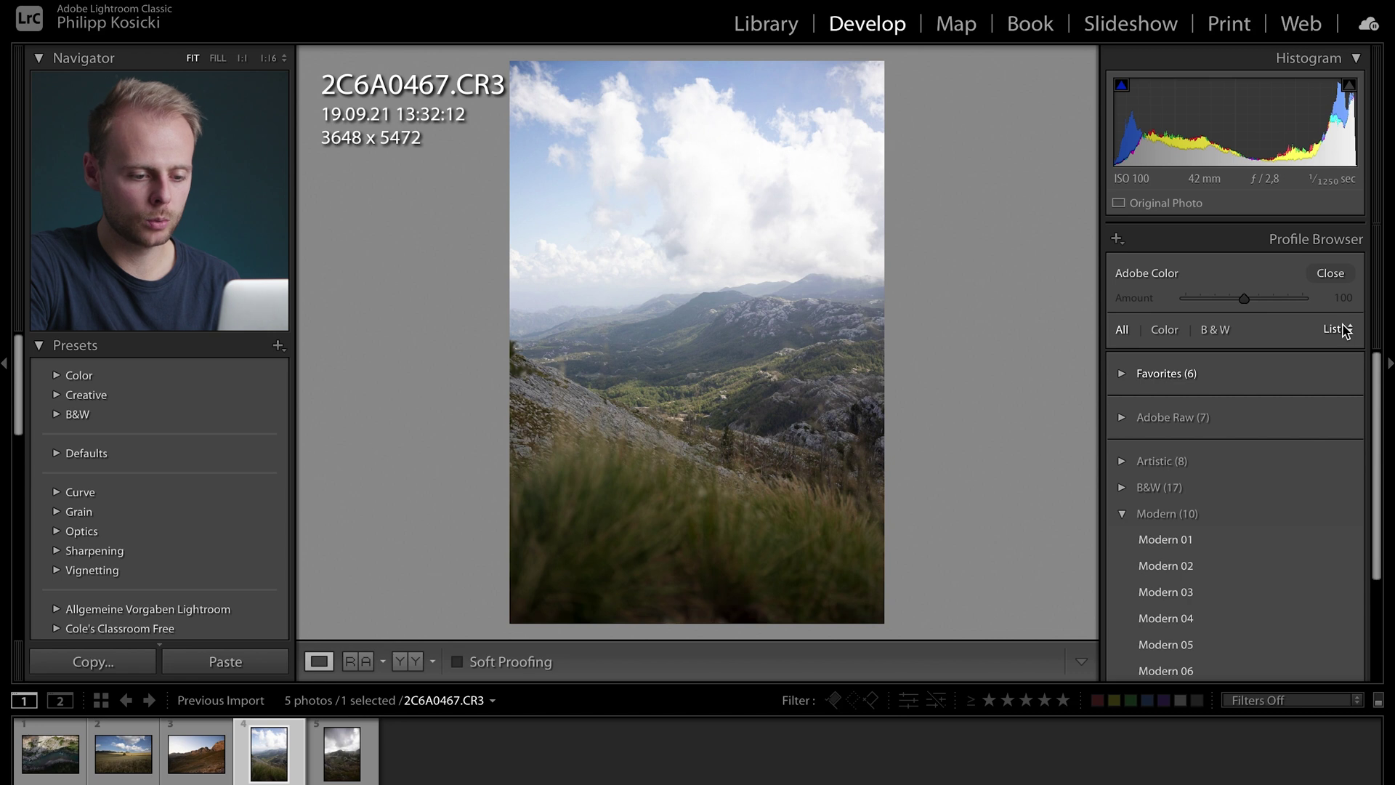
{"action": "scroll", "coordinate": [1258, 454], "scroll_direction": "down", "scroll_amount": 1}
{"action": "scroll", "coordinate": [1144, 516], "scroll_direction": "down", "scroll_amount": 1}
{"action": "scroll", "coordinate": [1163, 560], "scroll_direction": "down", "scroll_amount": 2}
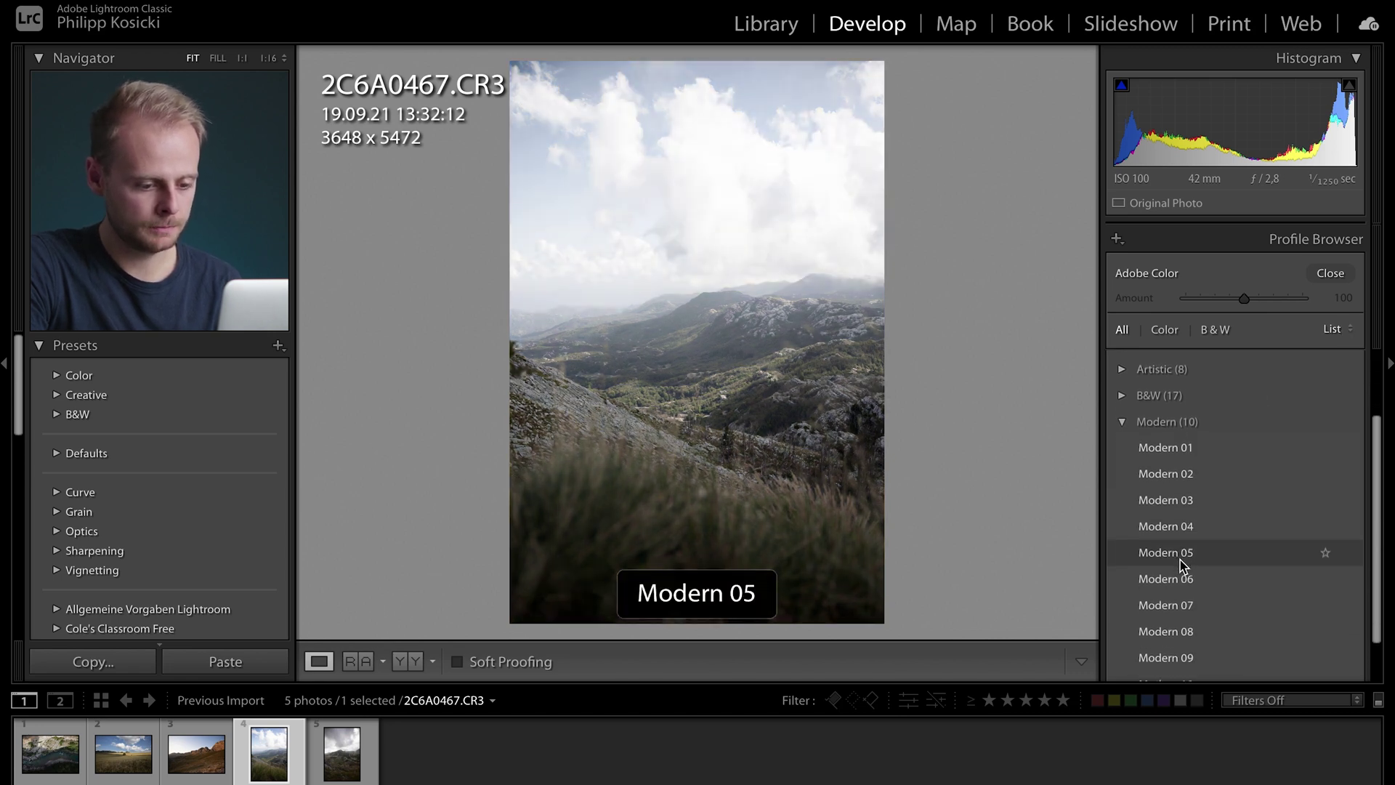
{"action": "left_click", "coordinate": [1177, 634]}
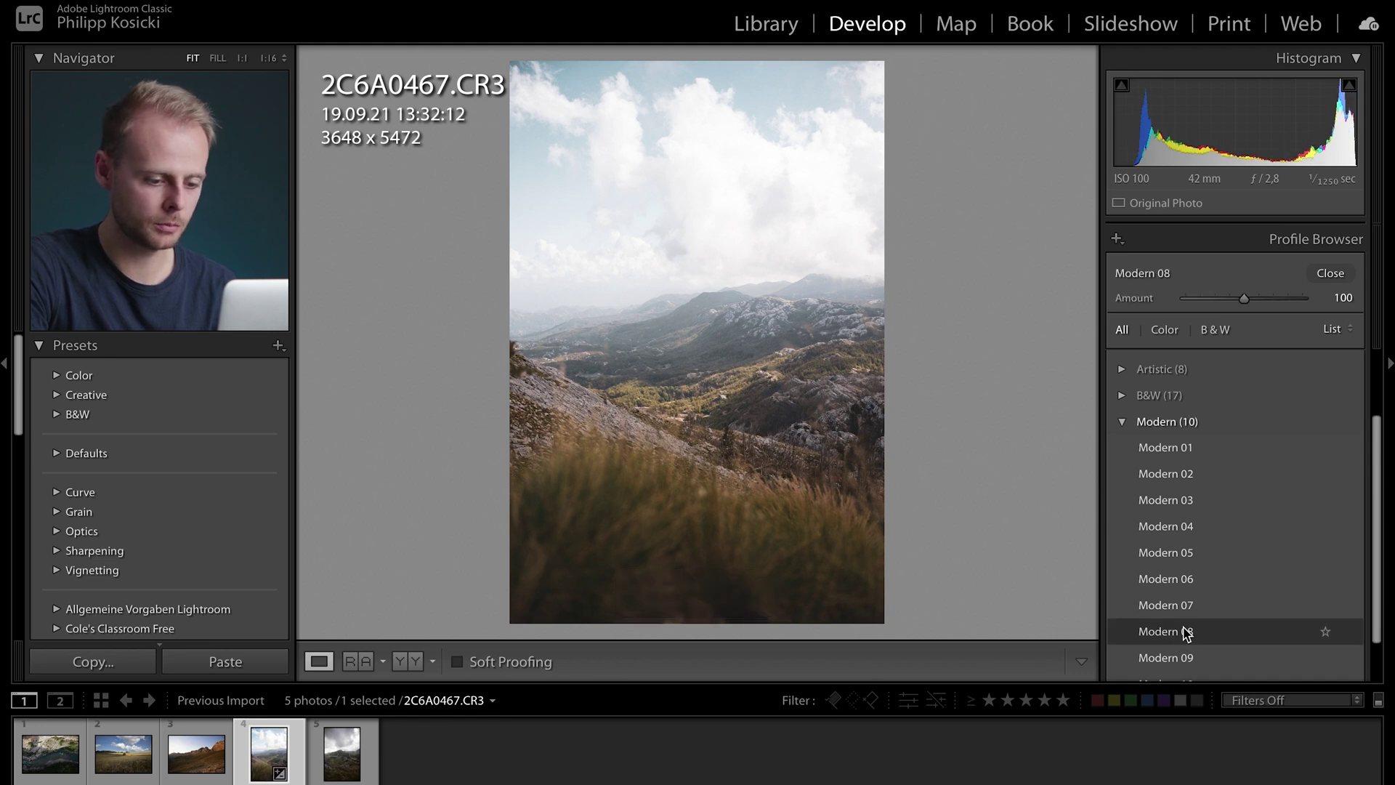
{"action": "left_click", "coordinate": [1333, 276]}
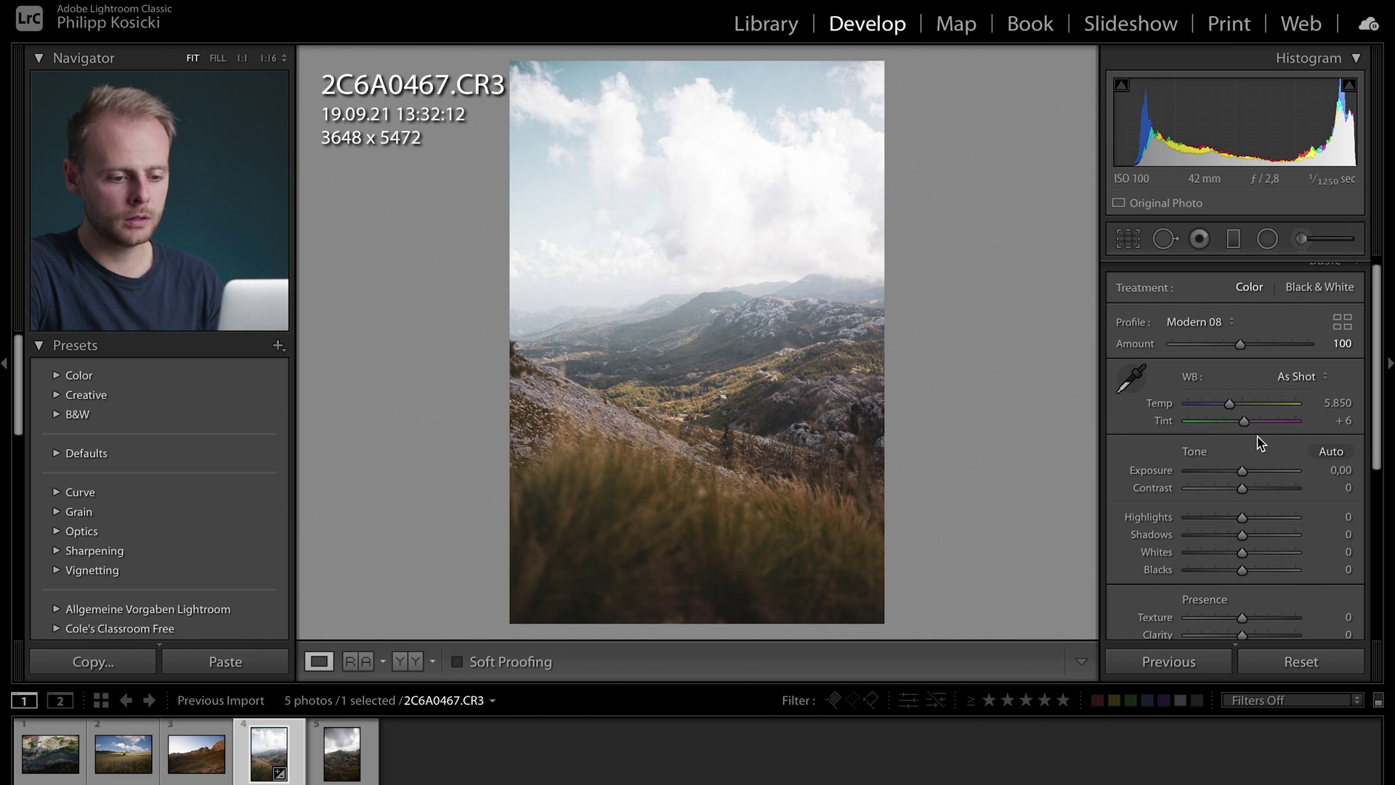
Set Exposure +0.30, Contrast +15, Highlights −100 and Shadows +5 in the Basic panel
{"action": "left_click", "coordinate": [1325, 471]}
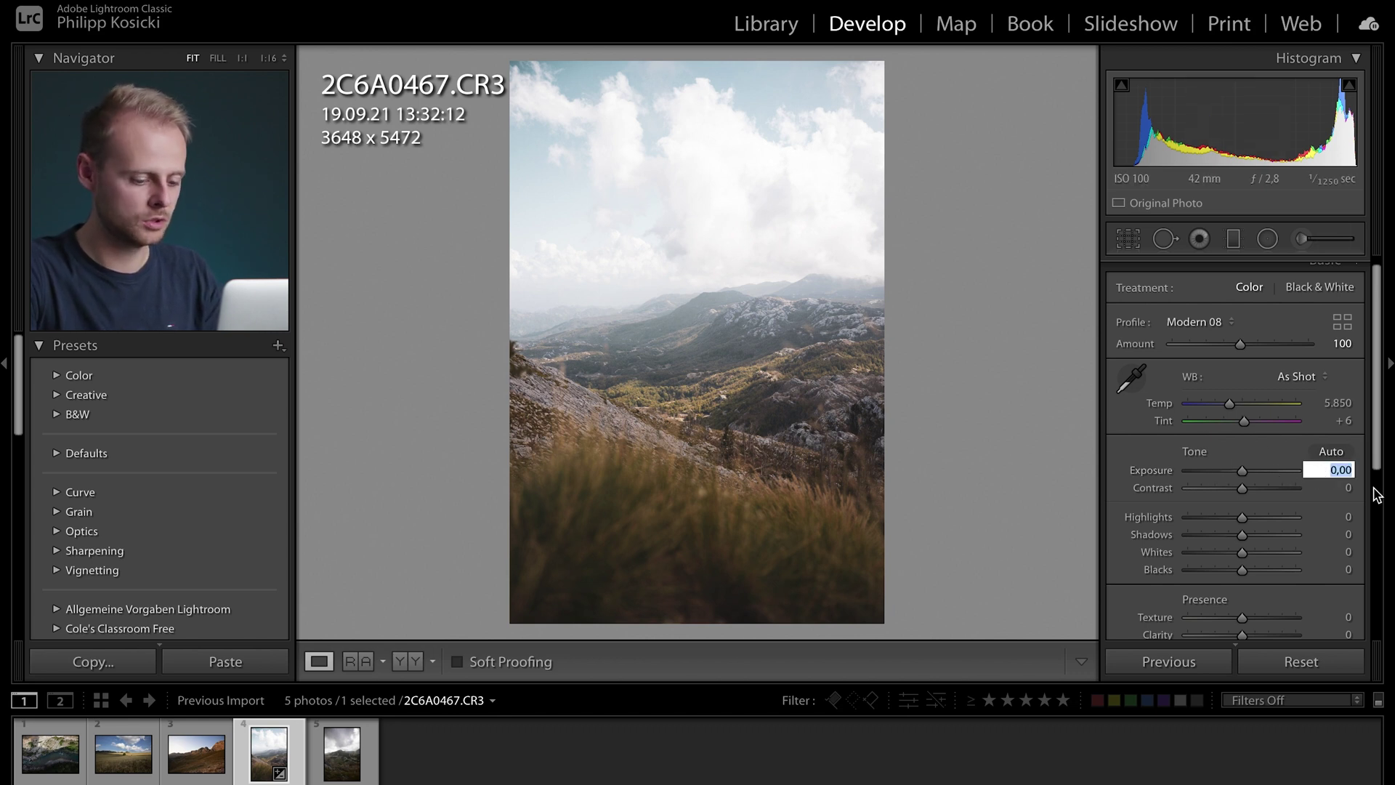
{"action": "type", "text": "0,3"}
{"action": "key", "text": "Return"}
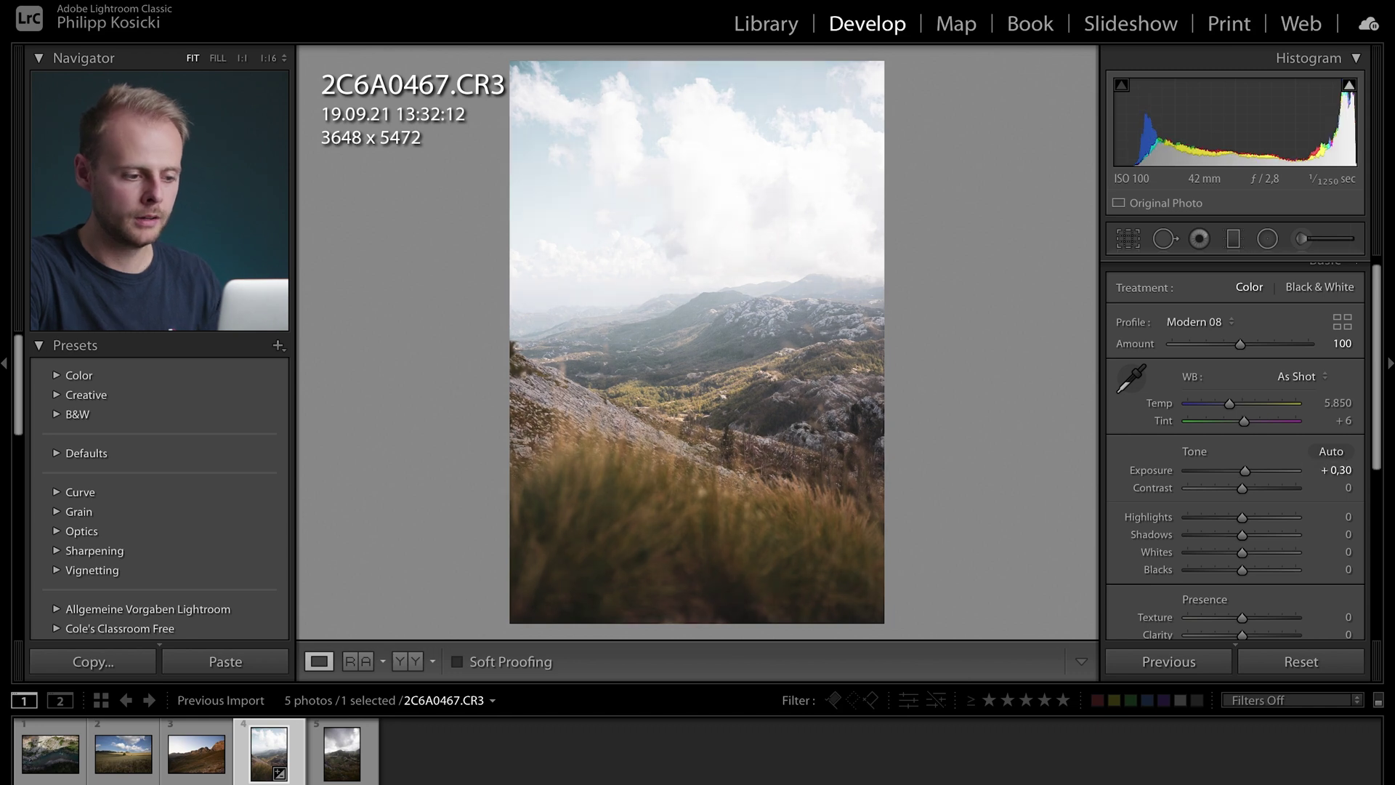
{"action": "scroll", "coordinate": [1248, 510], "scroll_direction": "down", "scroll_amount": 1}
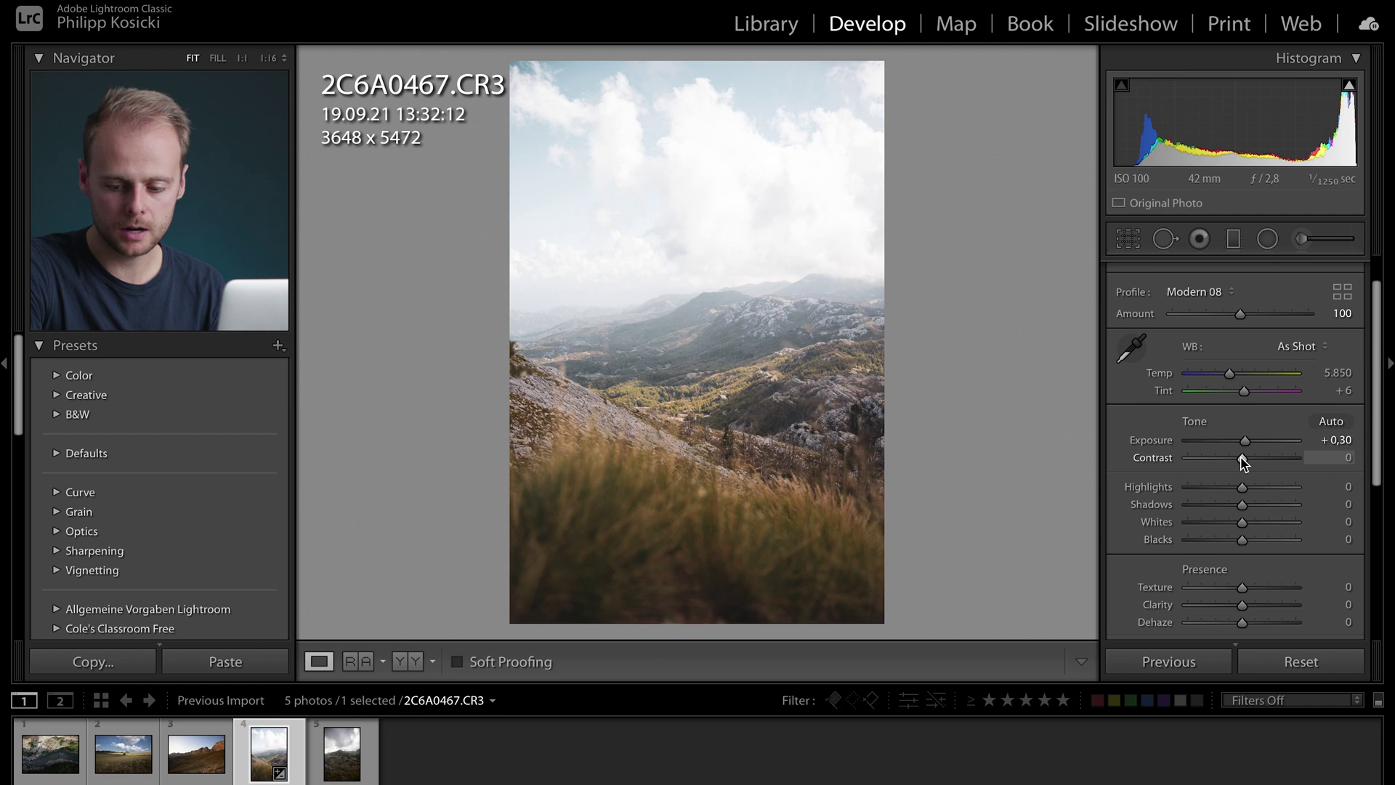
{"action": "left_click_drag", "start_coordinate": [1243, 463], "coordinate": [1252, 463]}
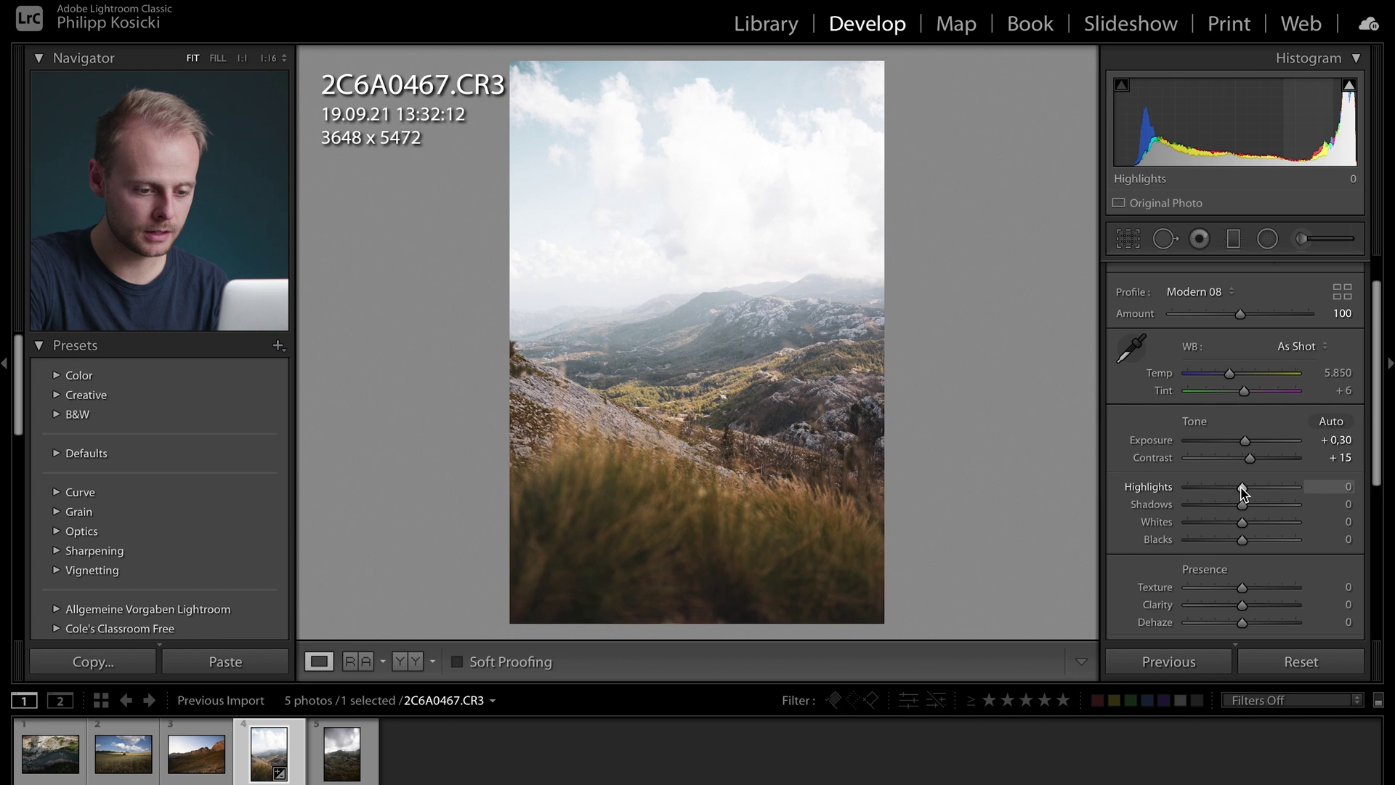
{"action": "left_click_drag", "start_coordinate": [1243, 492], "coordinate": [1171, 488]}
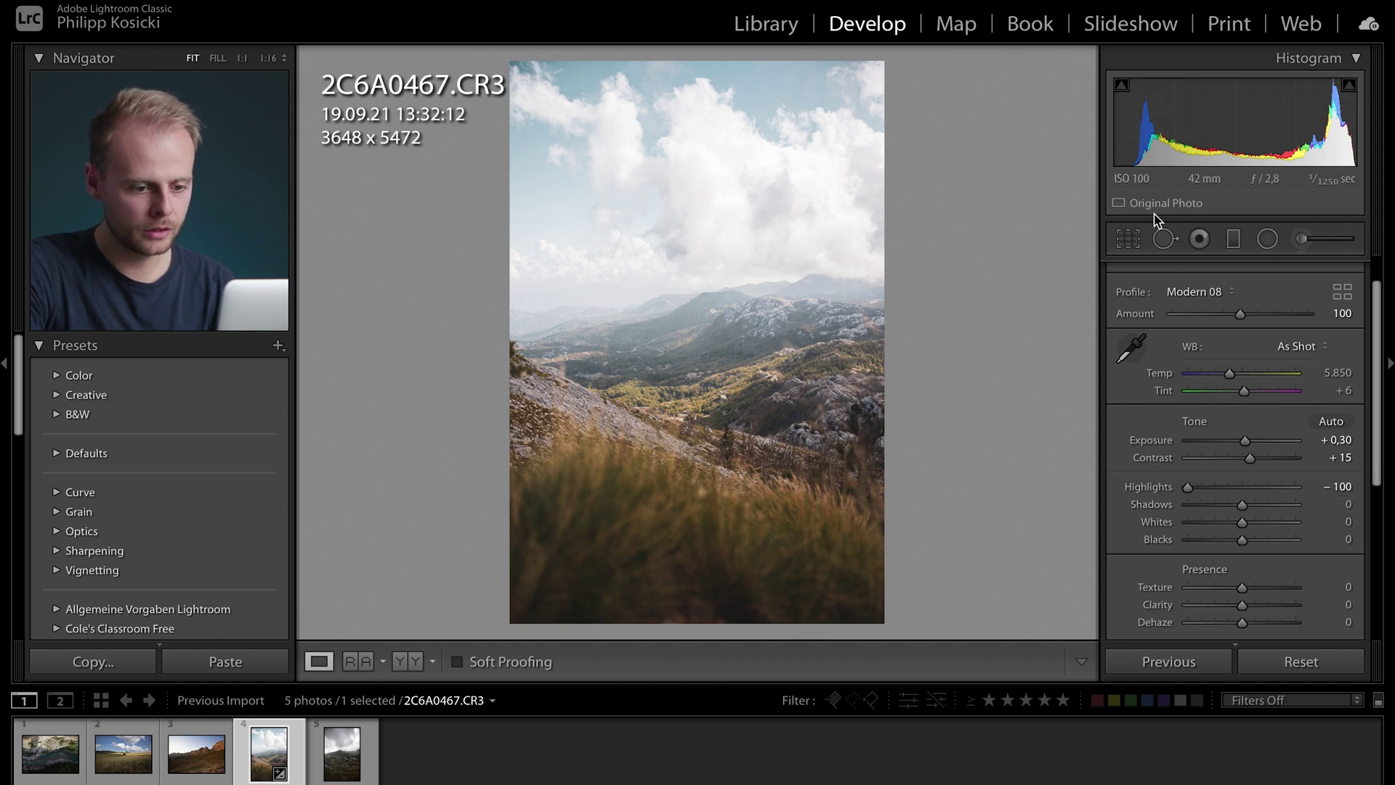
{"action": "left_click_drag", "start_coordinate": [1243, 509], "coordinate": [1246, 509]}
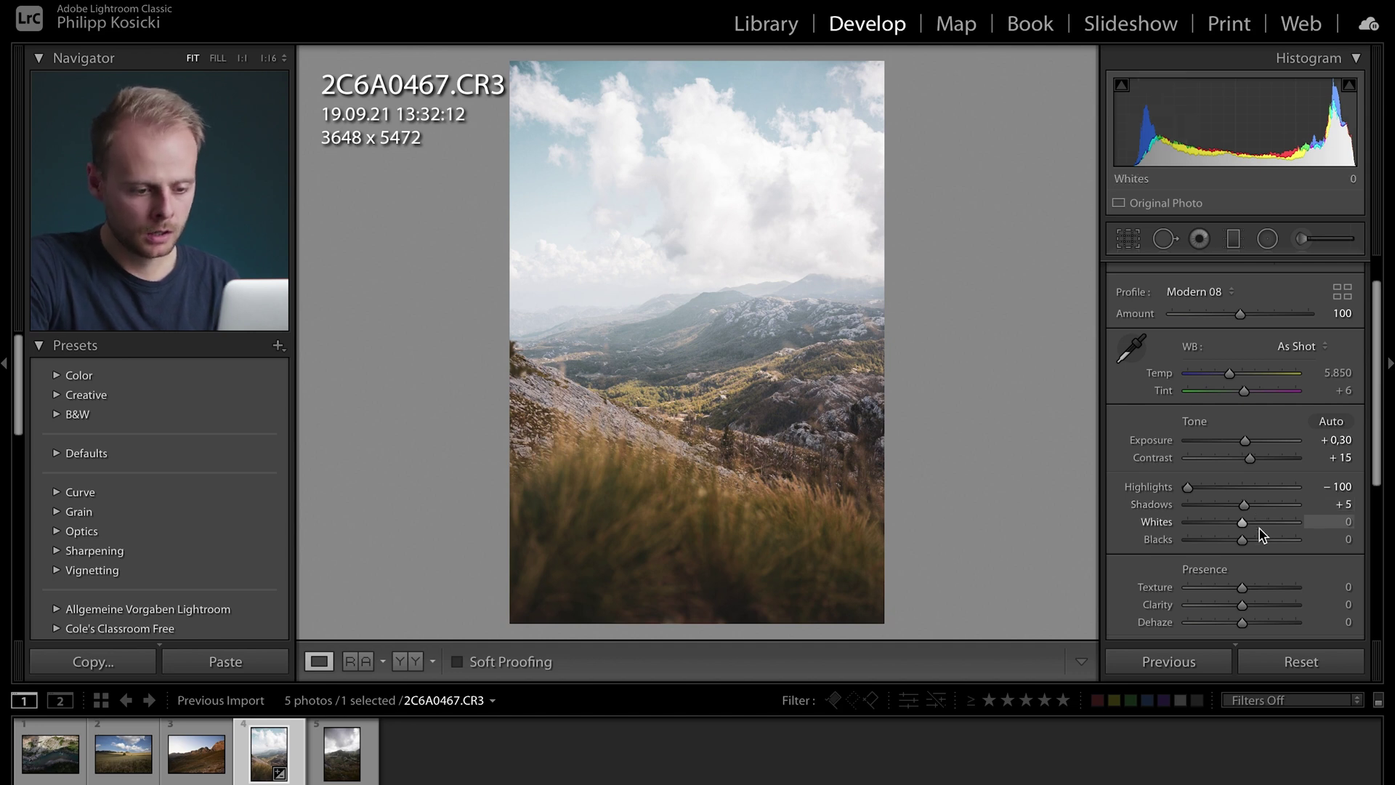
Try Clarity at +100, then pull it back to a subtle +6
{"action": "scroll", "coordinate": [1262, 534], "scroll_direction": "down", "scroll_amount": 2}
{"action": "scroll", "coordinate": [1273, 525], "scroll_direction": "down", "scroll_amount": 4}
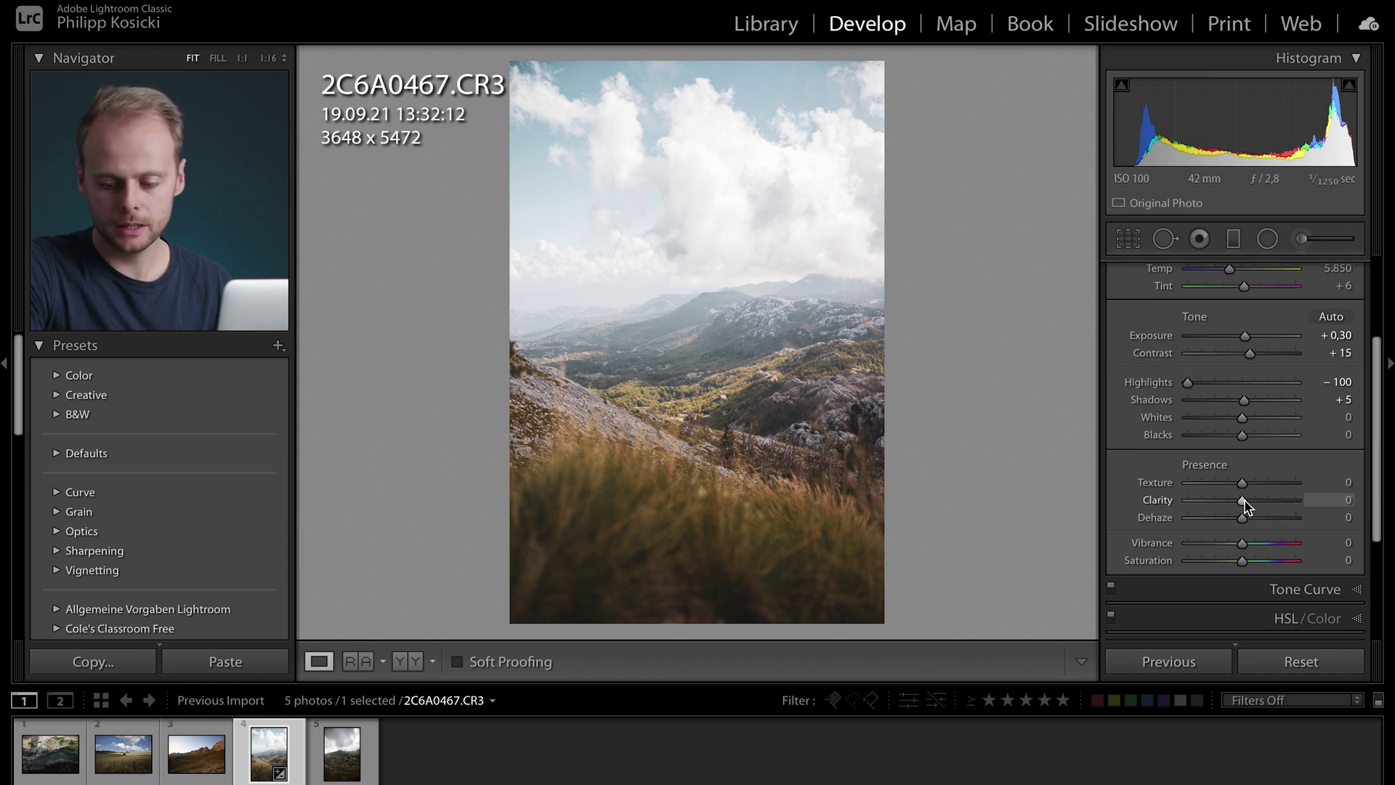
{"action": "left_click", "coordinate": [1337, 500]}
{"action": "type", "text": "100"}
{"action": "key", "text": "Return"}
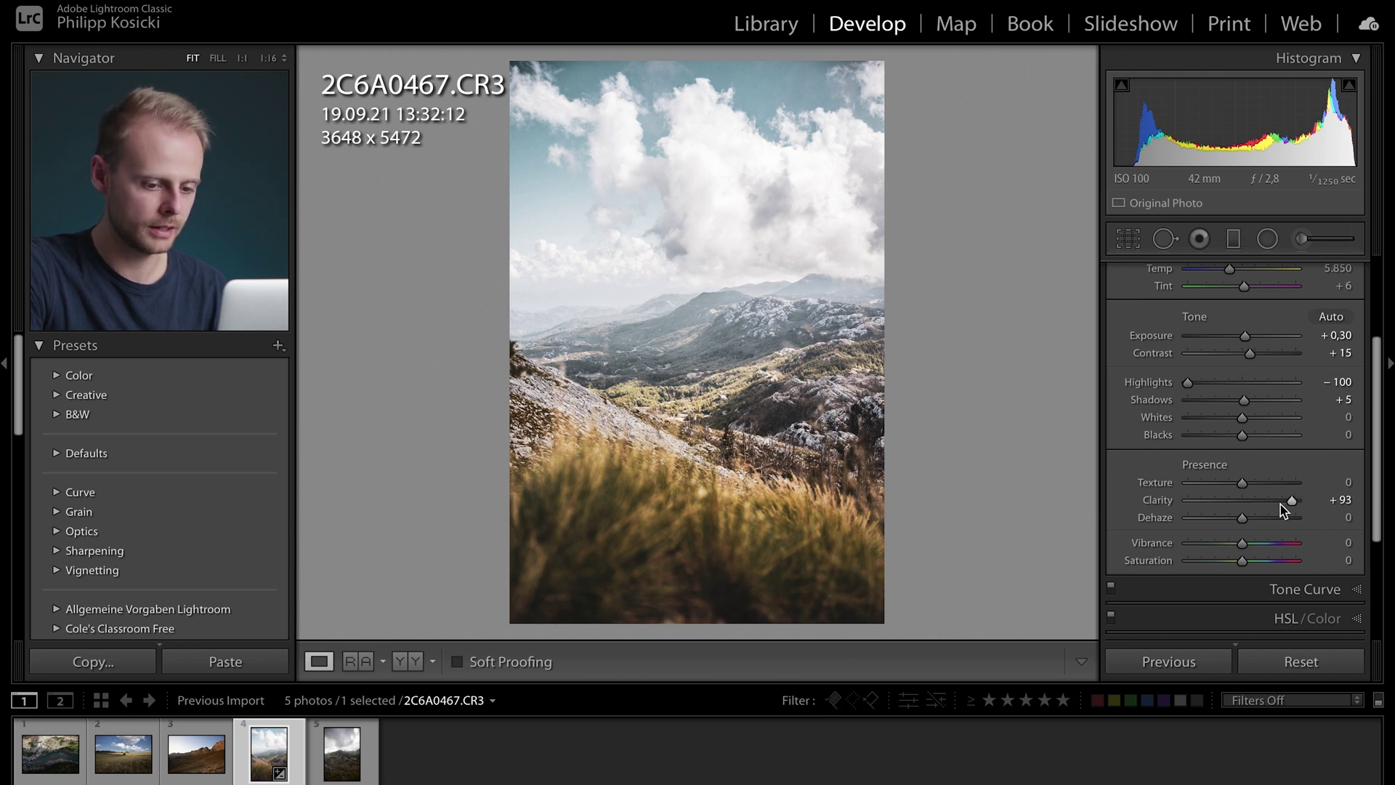
{"action": "left_click_drag", "start_coordinate": [1296, 501], "coordinate": [1246, 498]}
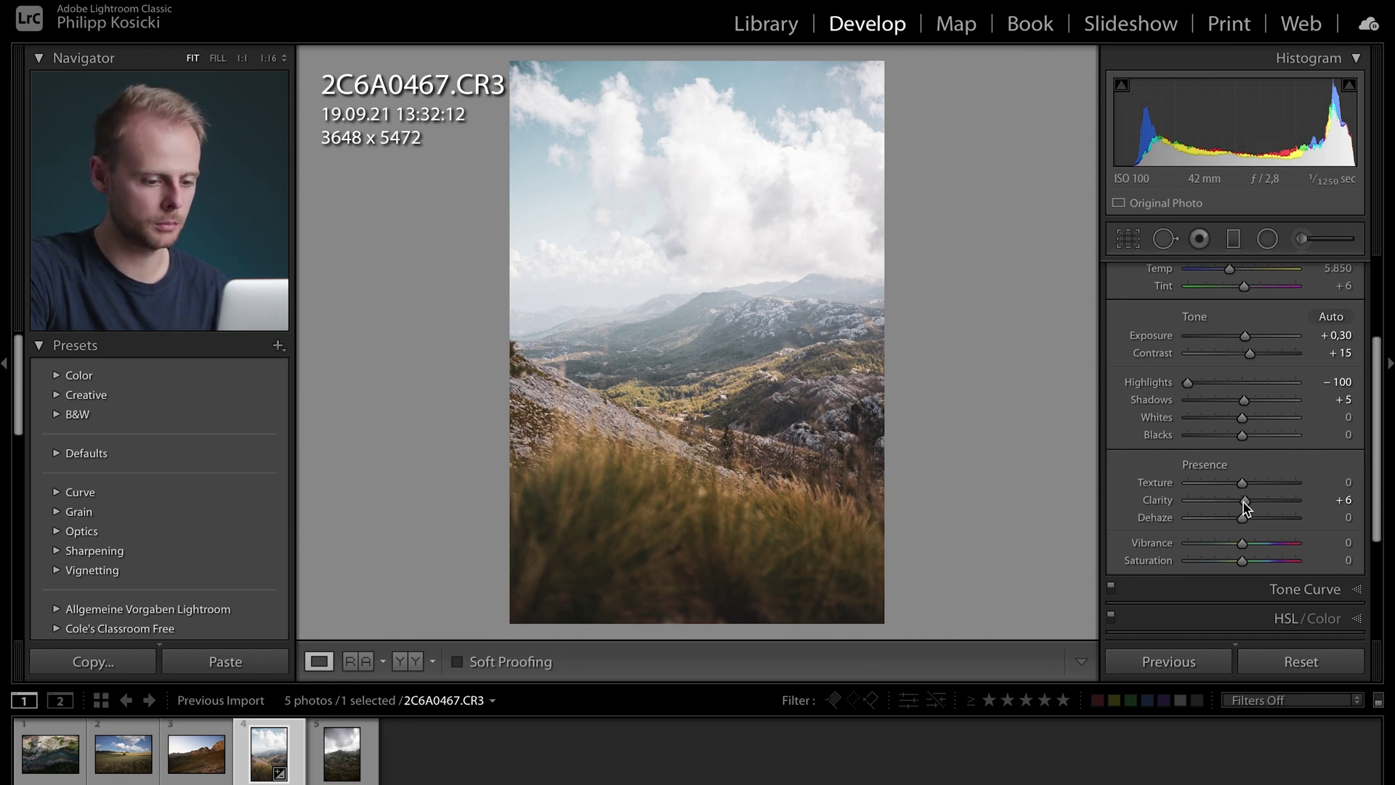
Inspect the distant ridges at 1:1 across the valley, then return to the full-photo view
{"action": "scroll", "coordinate": [1271, 505], "scroll_direction": "down", "scroll_amount": 2}
{"action": "scroll", "coordinate": [1271, 504], "scroll_direction": "down", "scroll_amount": 1}
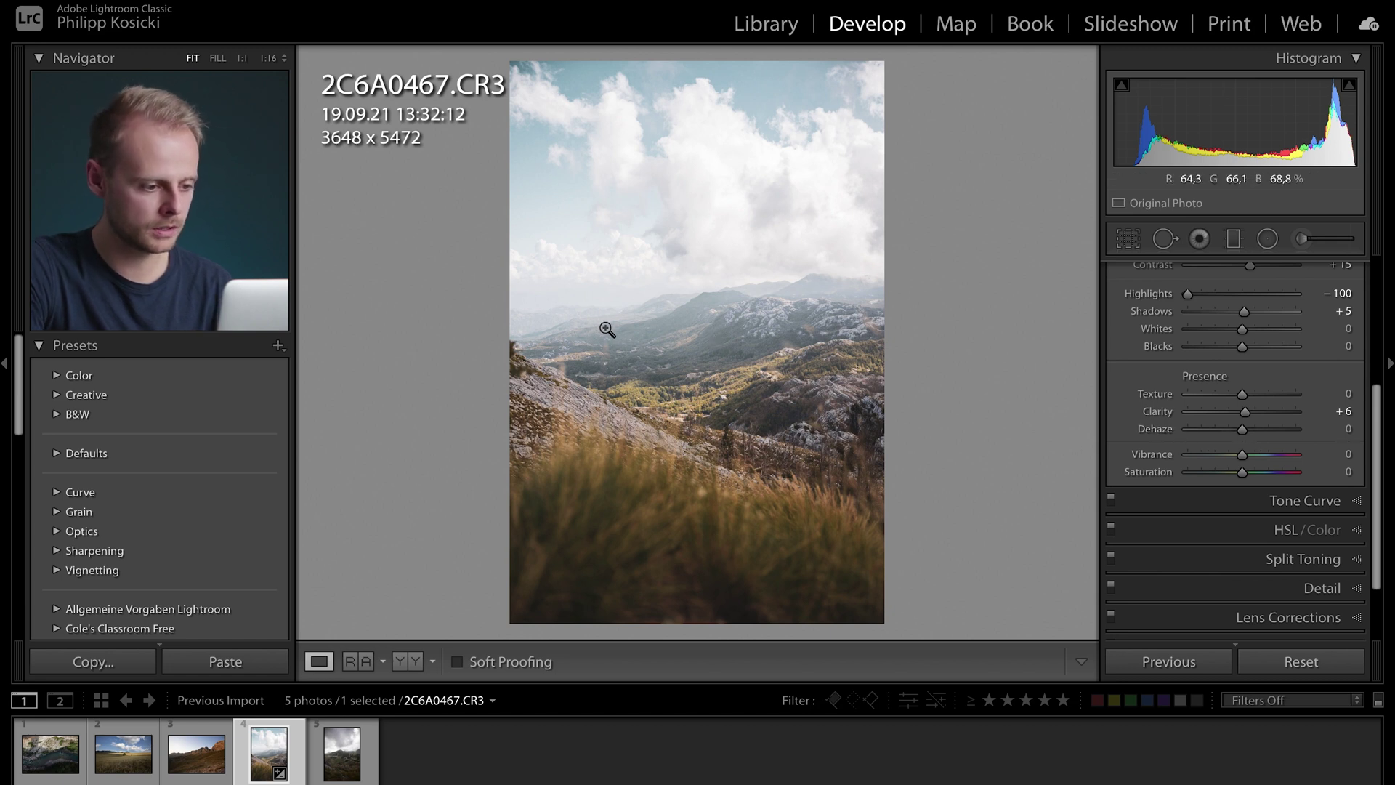
{"action": "left_click", "coordinate": [645, 337]}
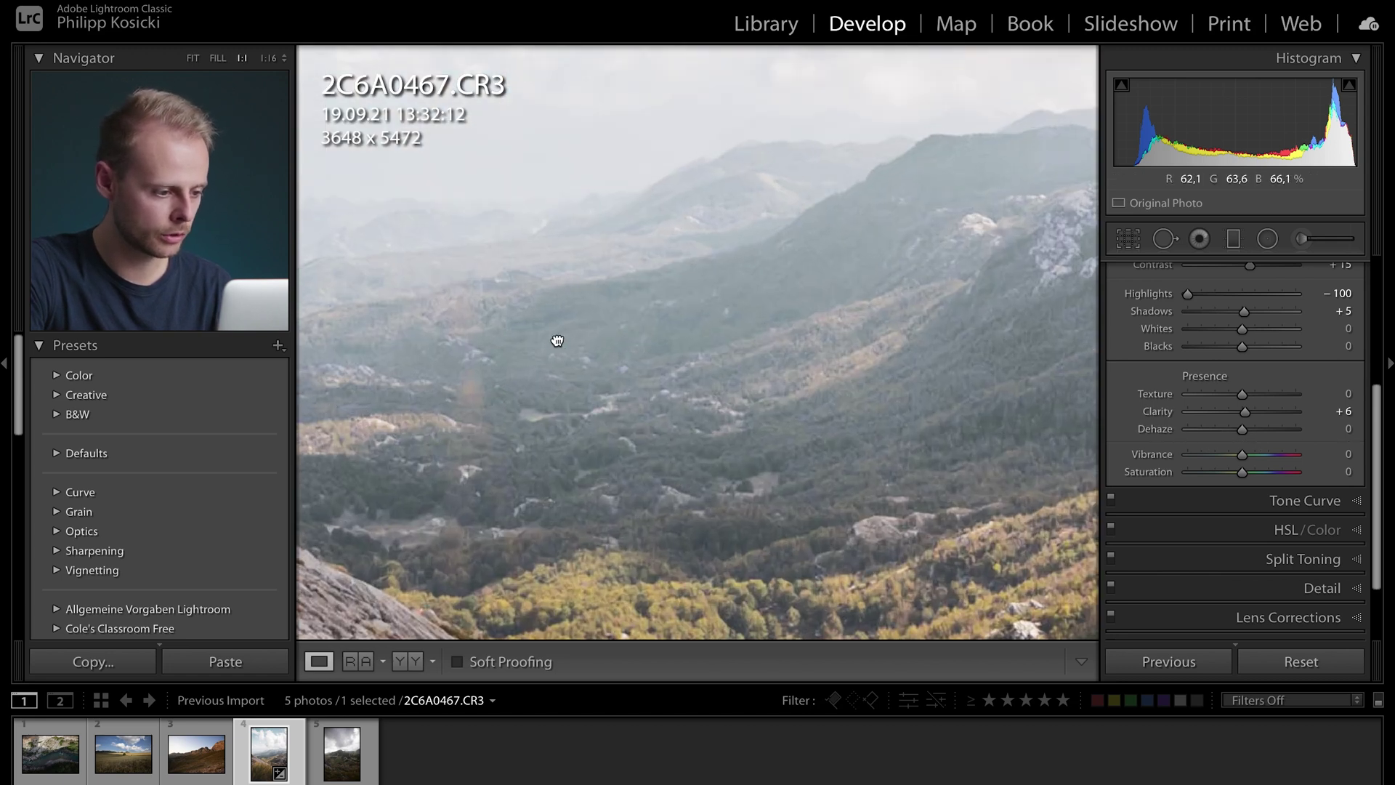
{"action": "left_click_drag", "start_coordinate": [739, 361], "coordinate": [789, 393]}
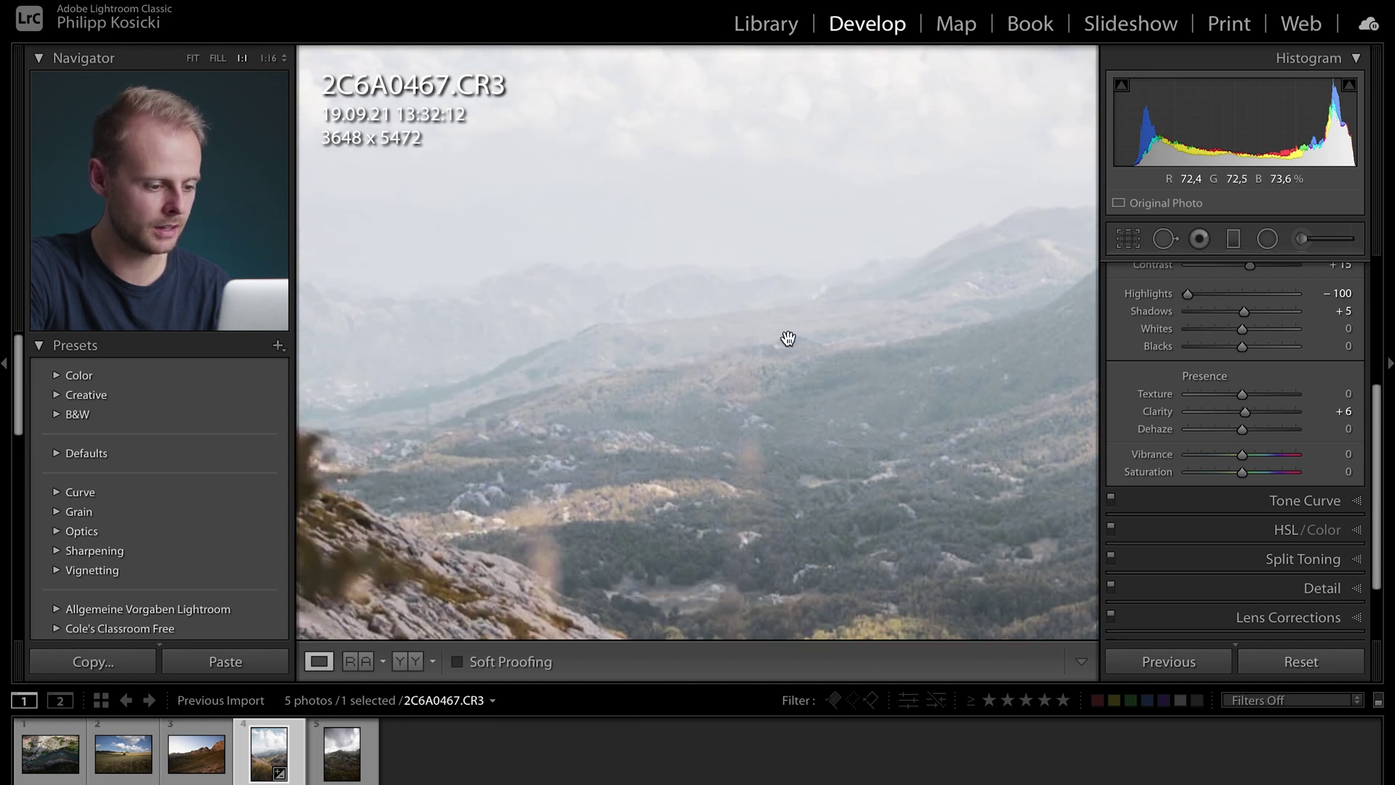
{"action": "left_click", "coordinate": [737, 359]}
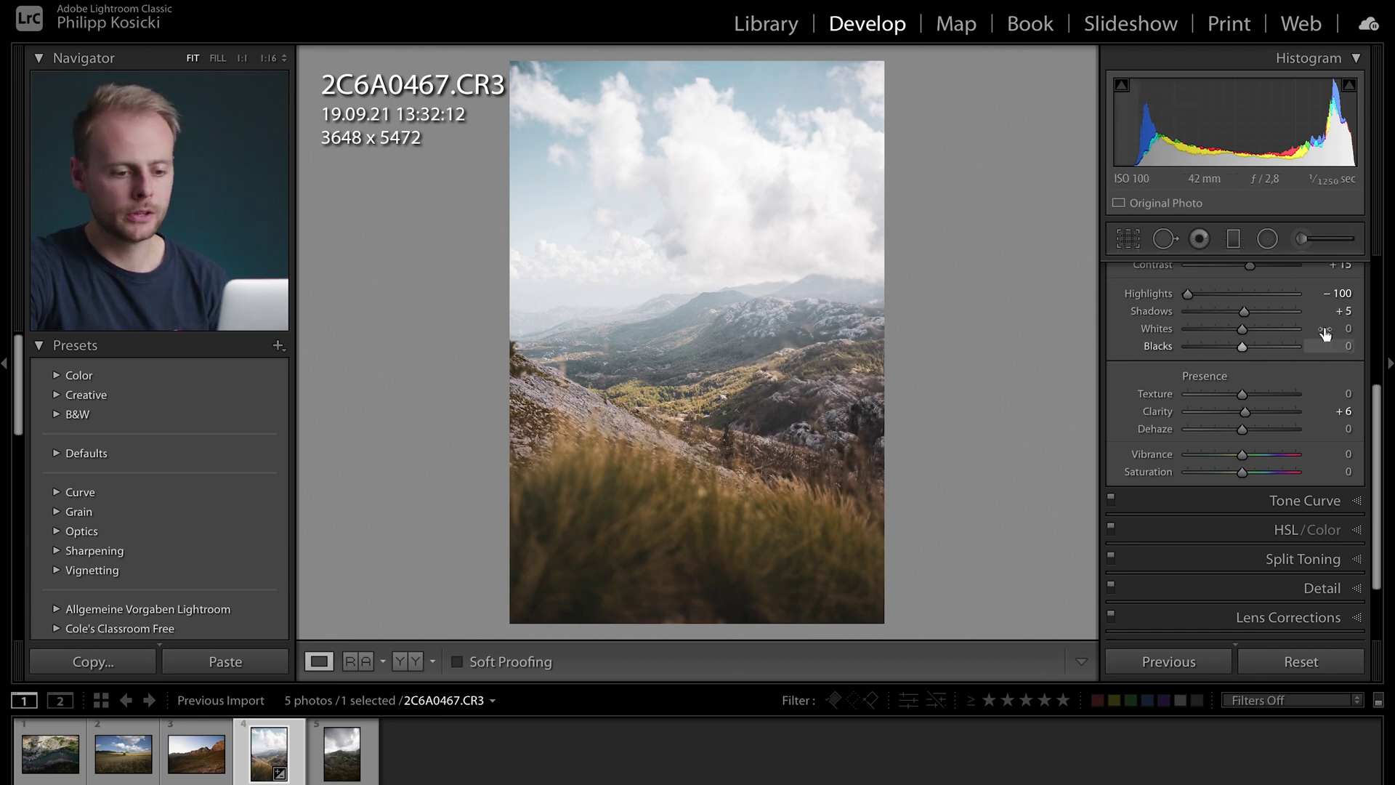
{"action": "scroll", "coordinate": [1304, 415], "scroll_direction": "down", "scroll_amount": 1}
{"action": "scroll", "coordinate": [1303, 415], "scroll_direction": "down", "scroll_amount": 3}
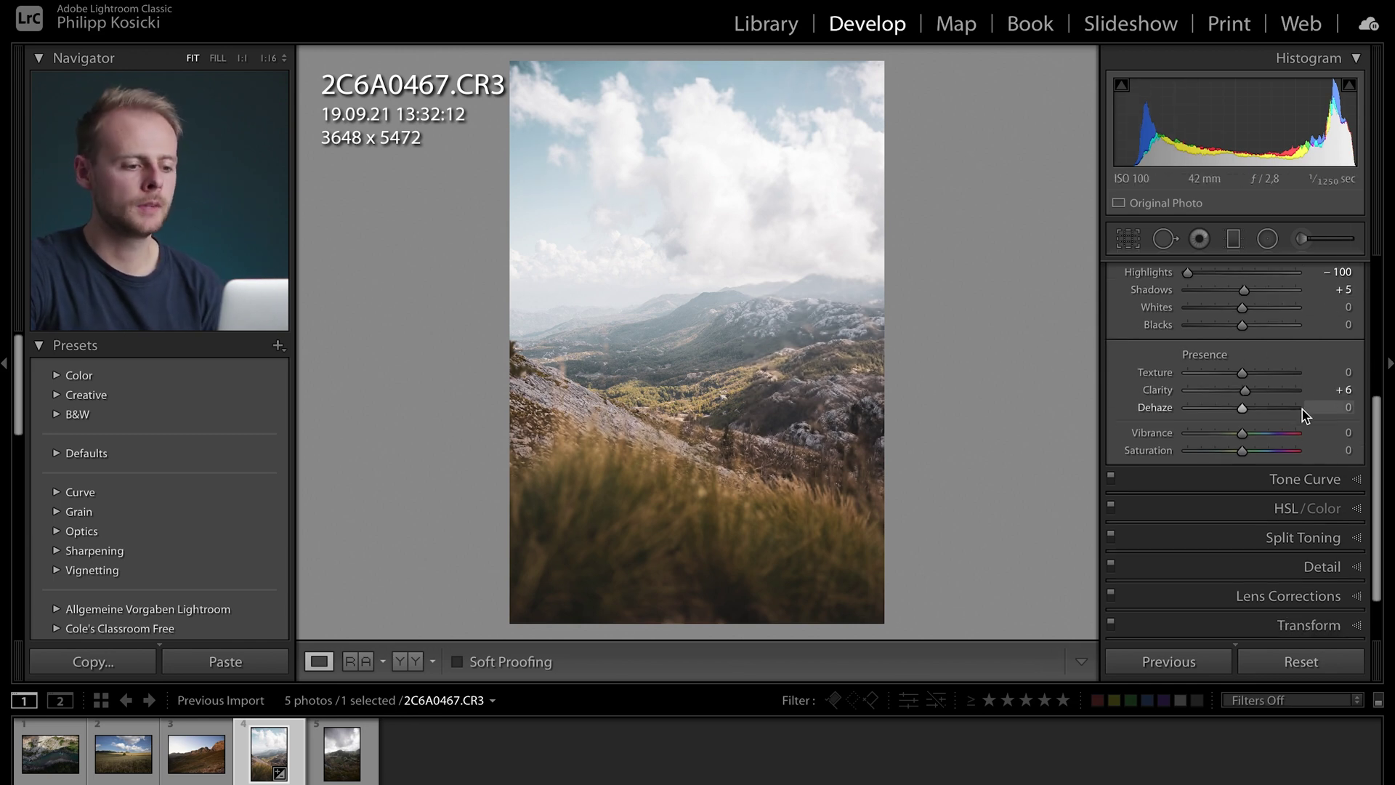
Lift the tone curve's black point and add a shadow point at input 24, output 34
{"action": "left_click", "coordinate": [1268, 466]}
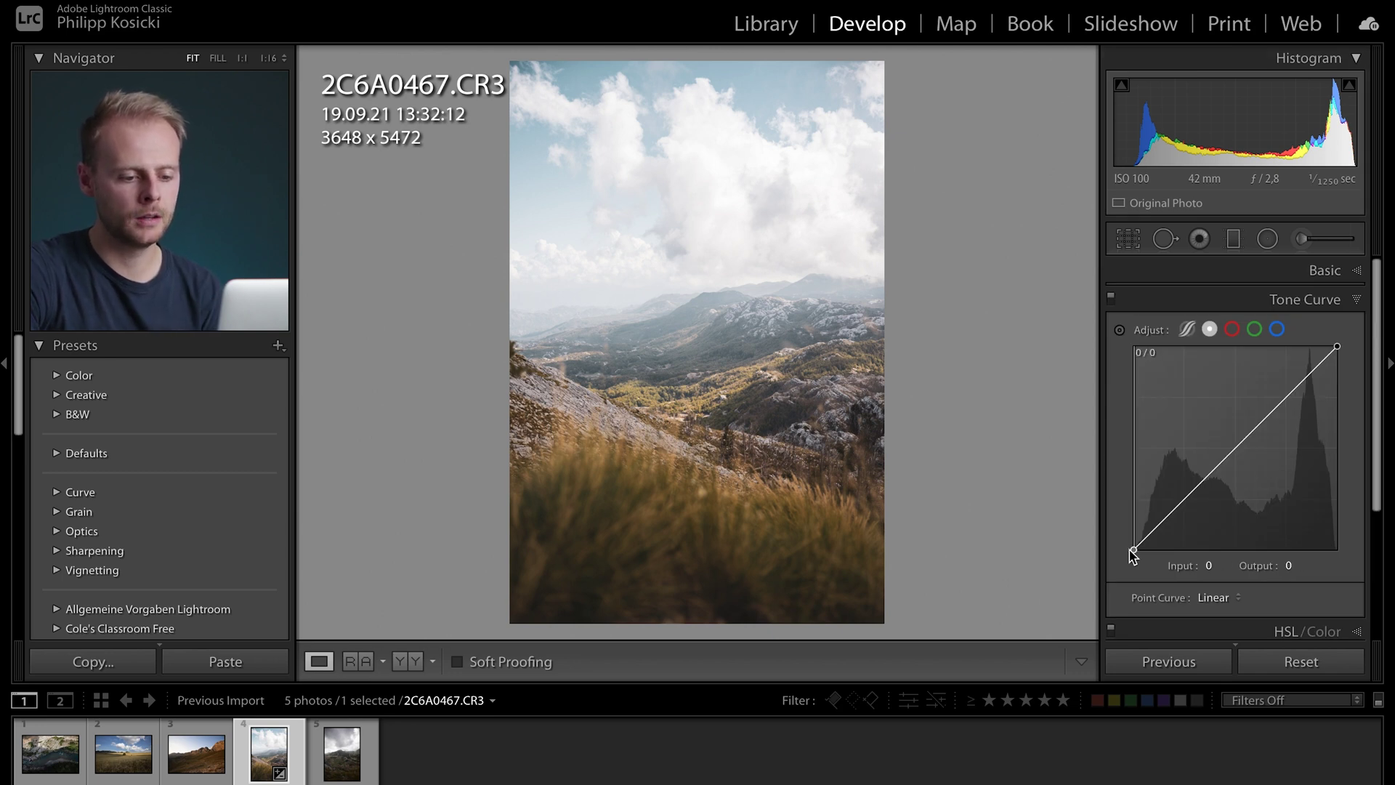
{"action": "left_click_drag", "start_coordinate": [1134, 550], "coordinate": [1103, 539]}
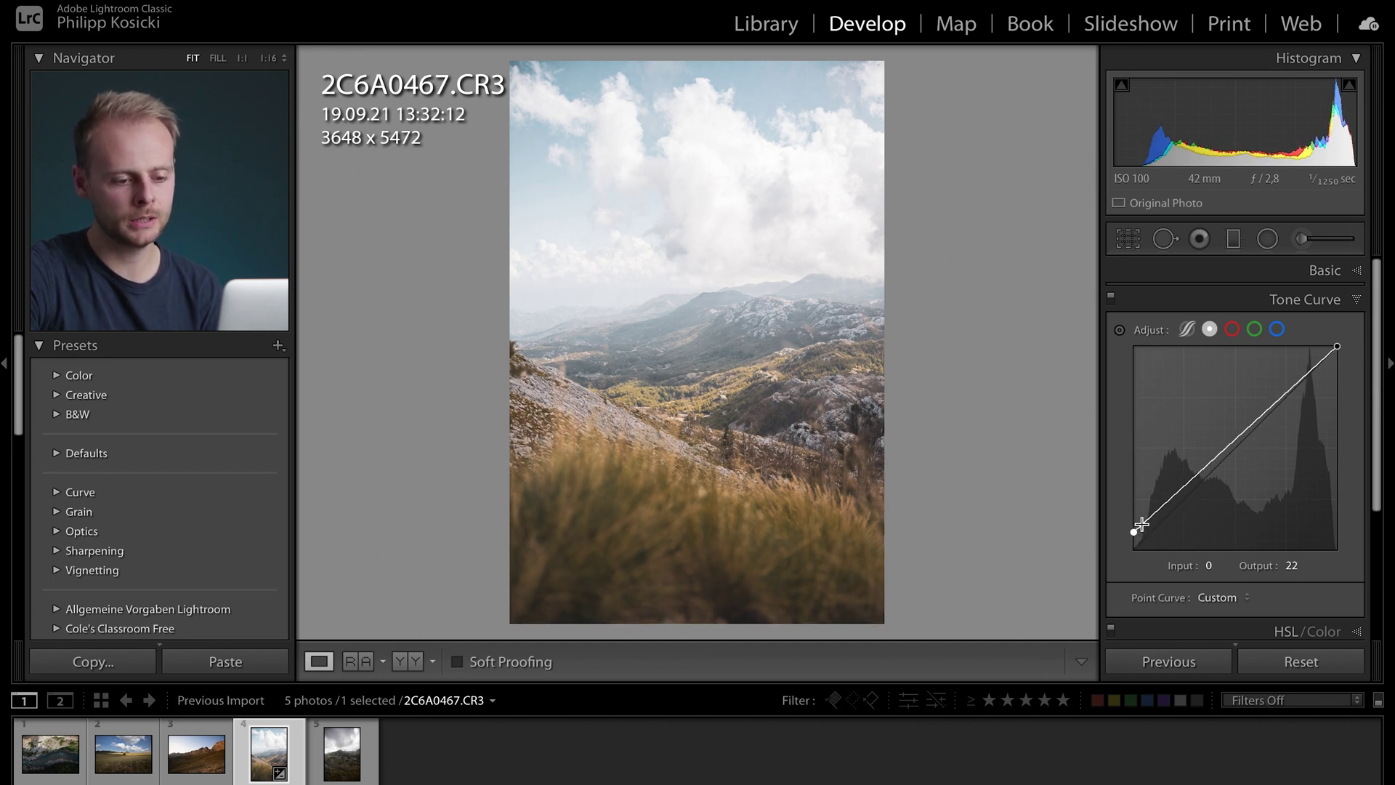
{"action": "left_click_drag", "start_coordinate": [1146, 521], "coordinate": [1155, 522]}
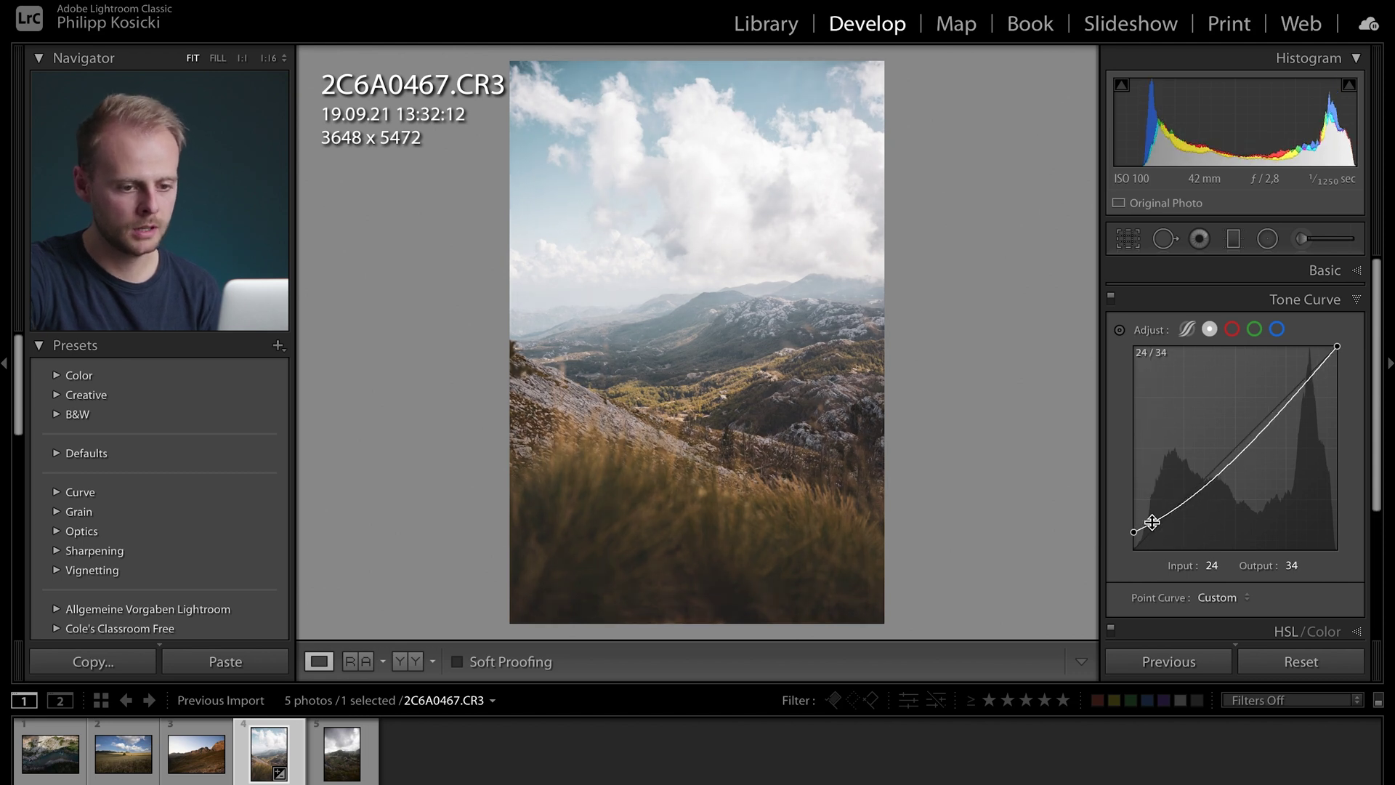
{"action": "left_click", "coordinate": [1324, 302]}
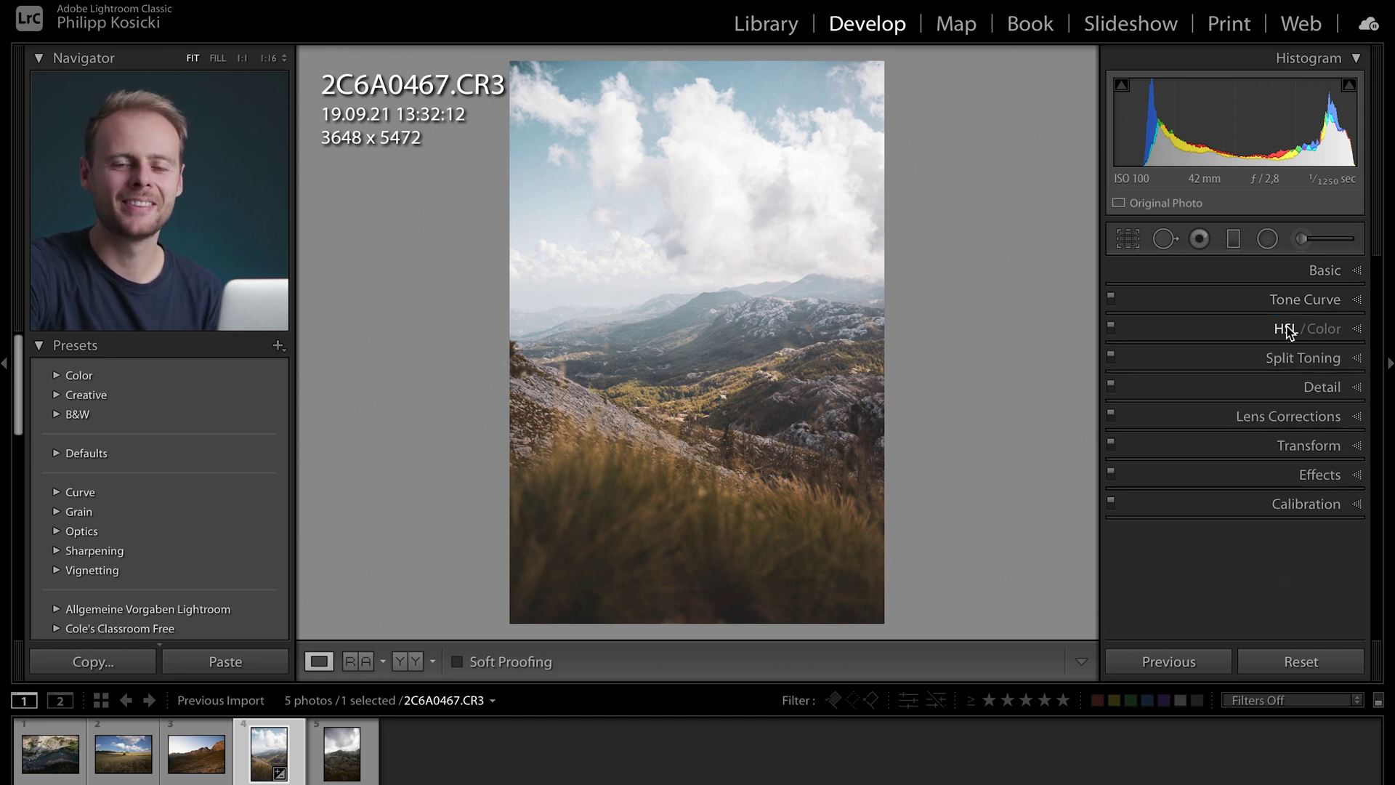
Shift the HSL Hue of Yellow to +40 and Green to −50
{"action": "left_click", "coordinate": [1286, 331]}
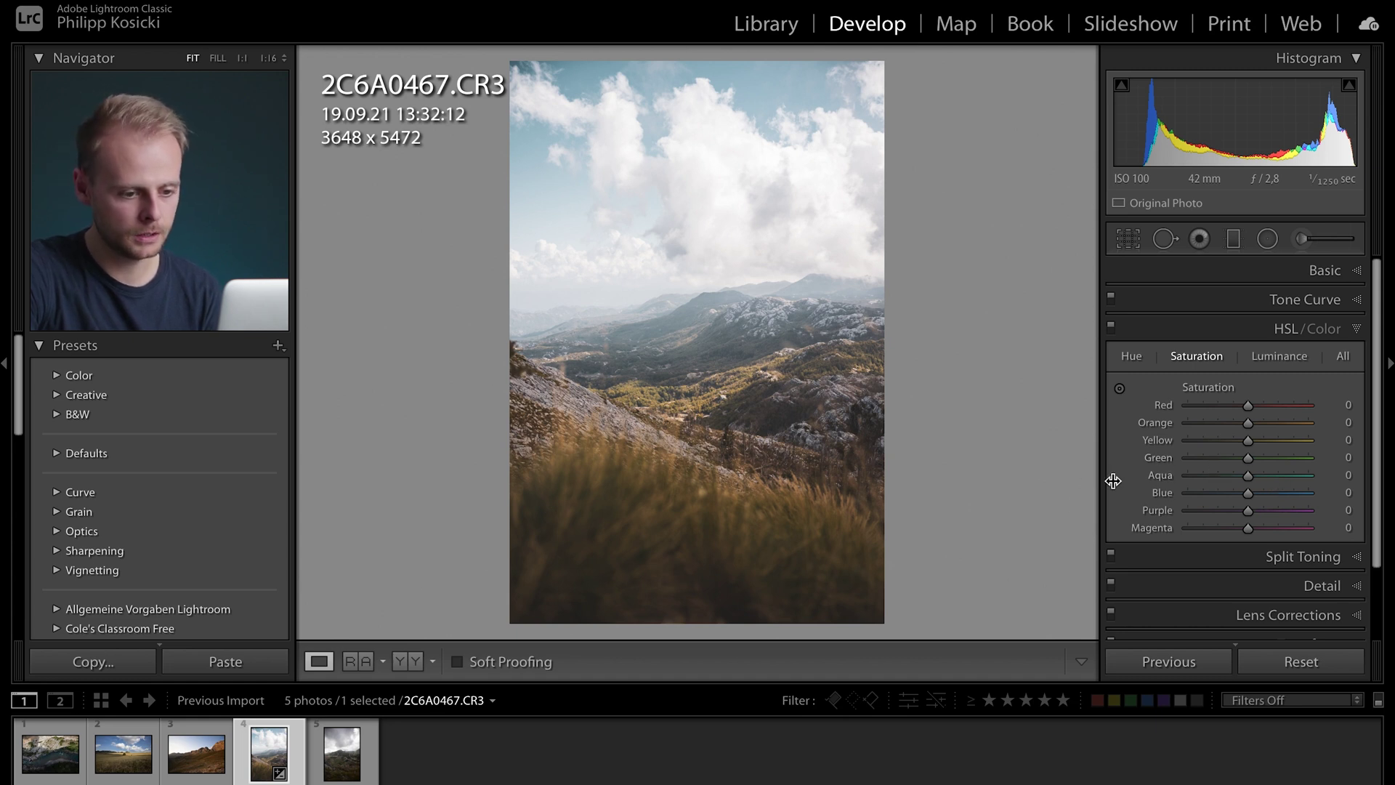
{"action": "left_click", "coordinate": [1135, 358]}
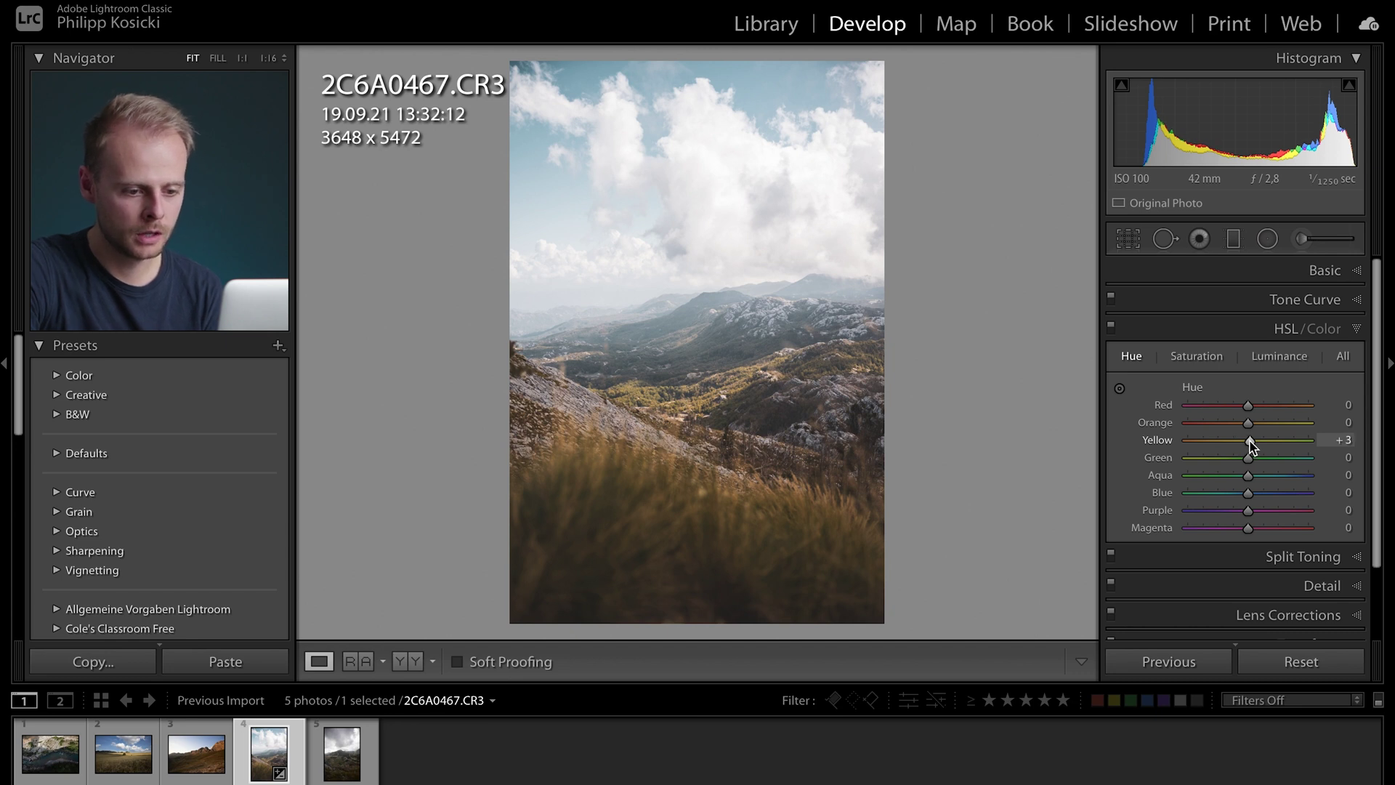
{"action": "left_click_drag", "start_coordinate": [1250, 441], "coordinate": [1270, 442]}
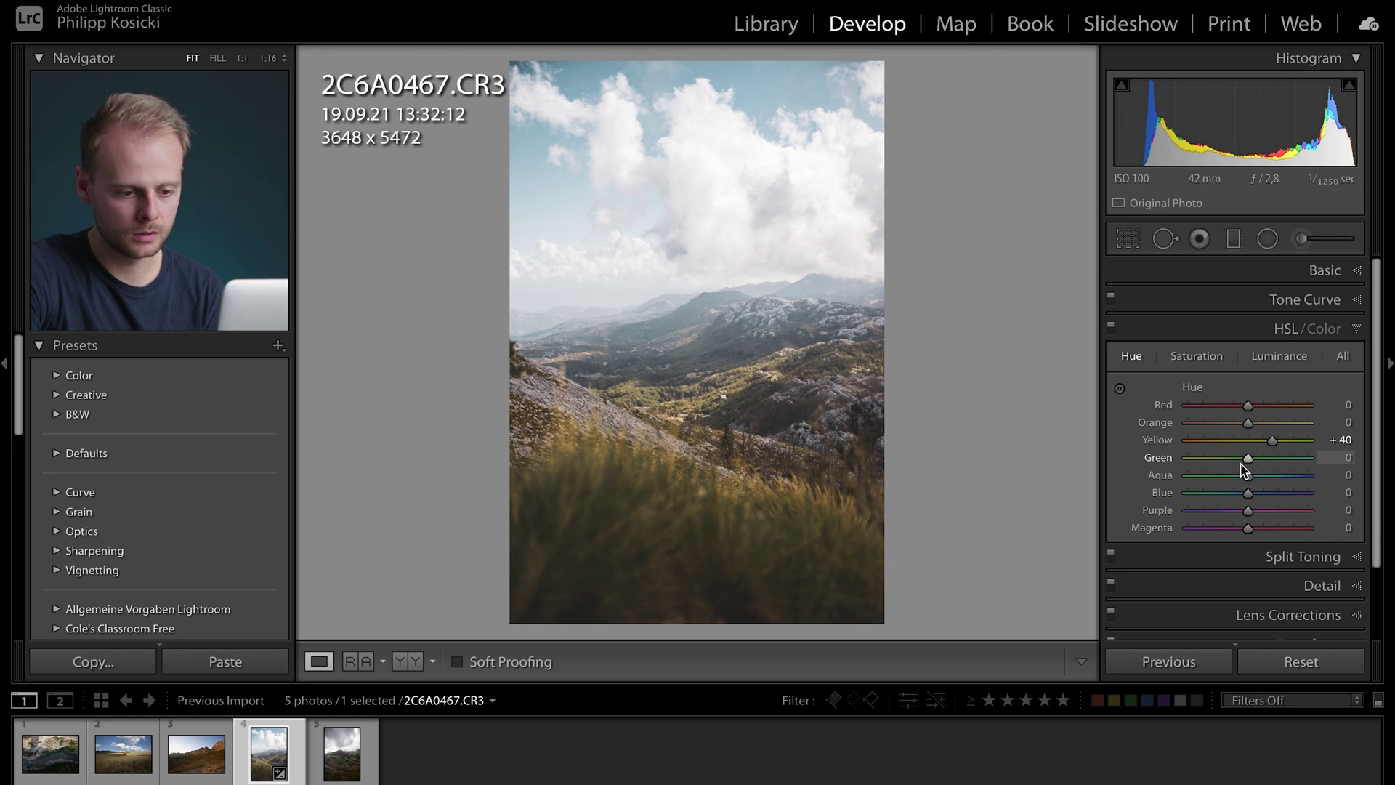
{"action": "left_click_drag", "start_coordinate": [1244, 460], "coordinate": [1220, 465]}
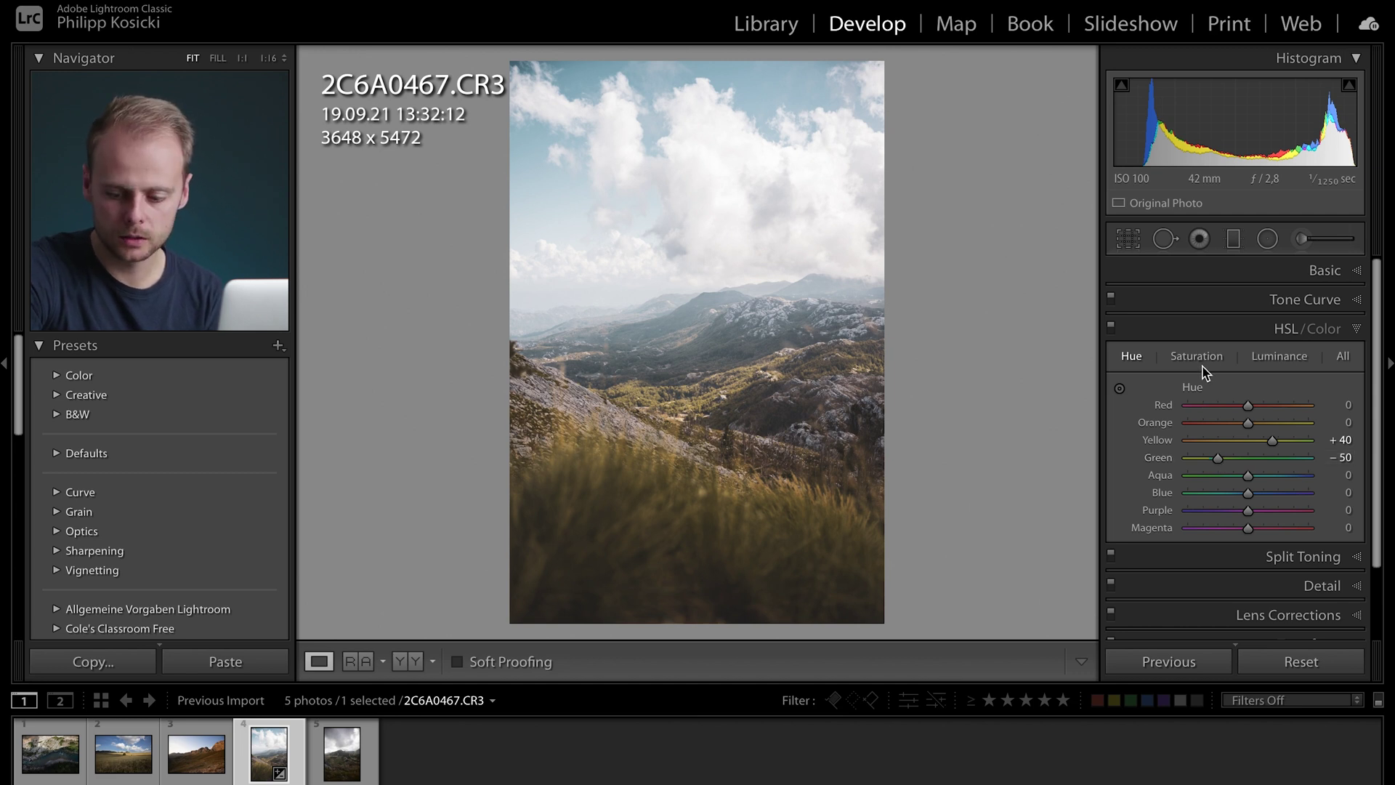
Raise HSL Saturation of Green and Blue to +15 each
{"action": "left_click", "coordinate": [1199, 358]}
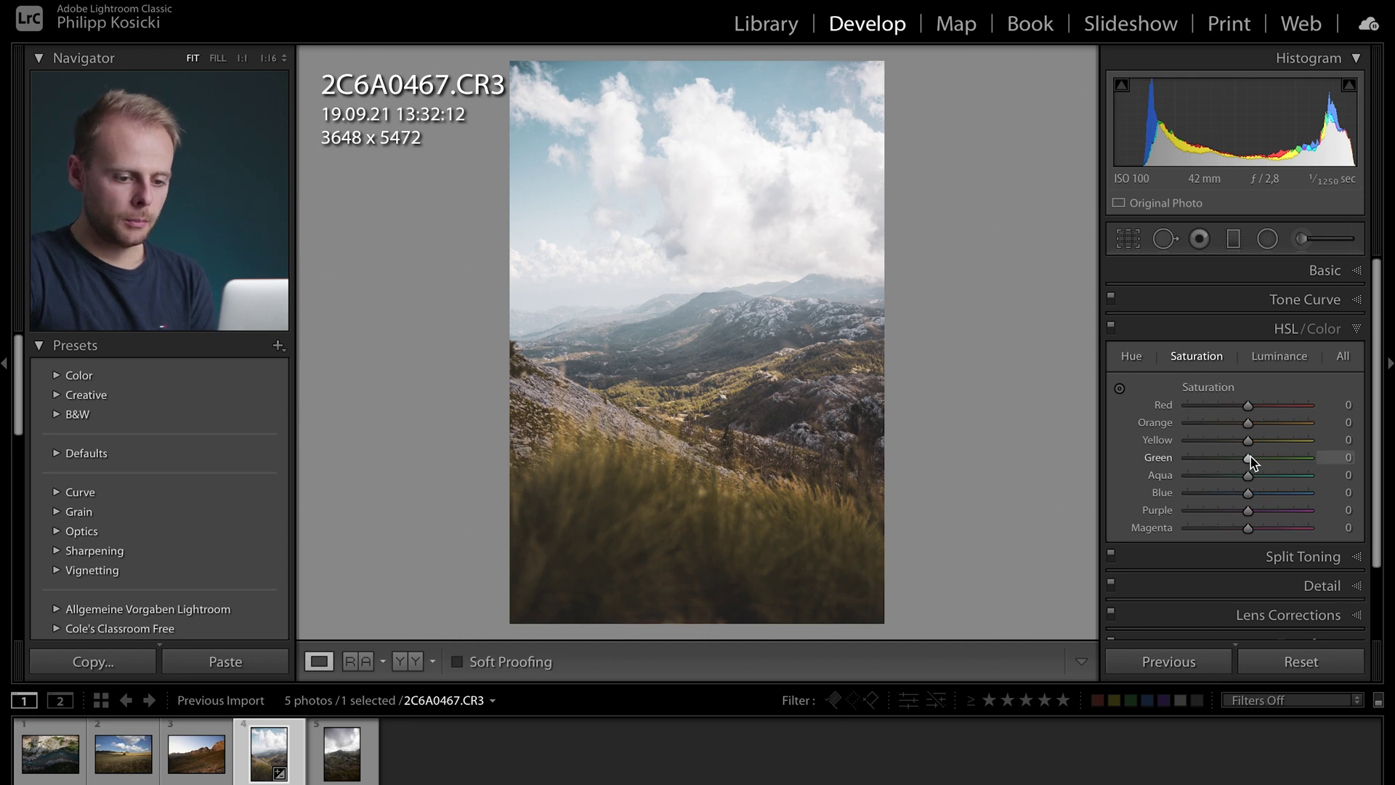
{"action": "left_click_drag", "start_coordinate": [1254, 457], "coordinate": [1258, 458]}
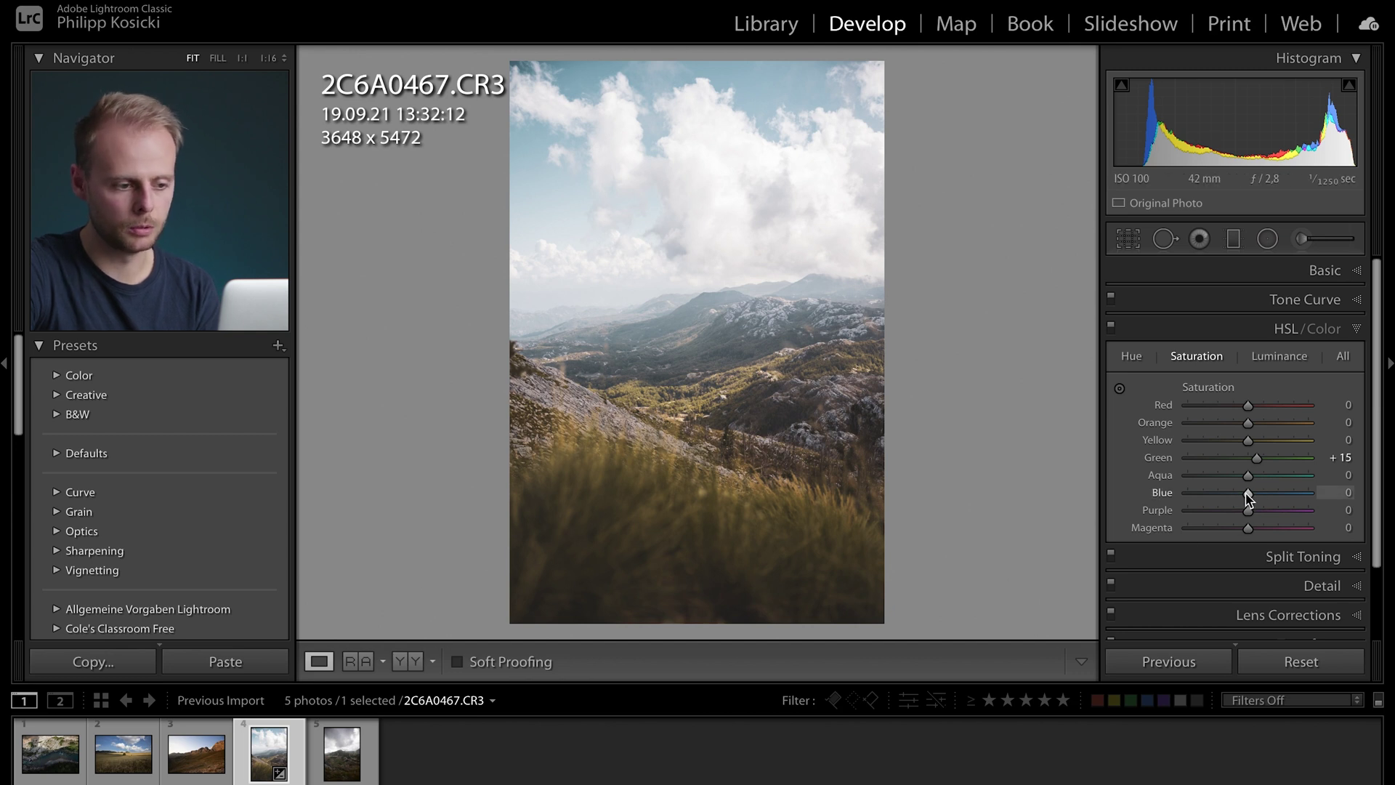
{"action": "left_click_drag", "start_coordinate": [1248, 494], "coordinate": [1257, 495]}
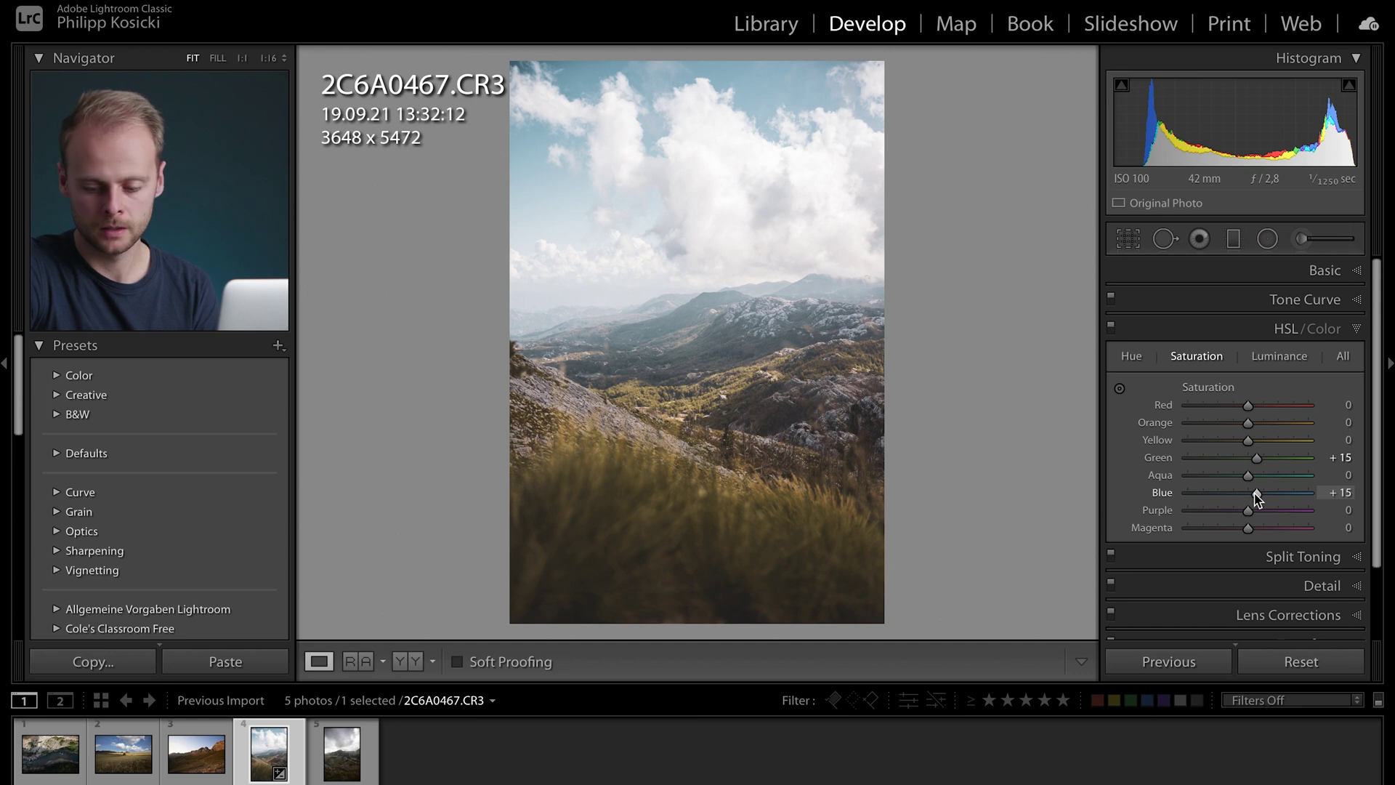
Enable the Canon RF 24-70mm profile correction and chromatic aberration removal in Lens Corrections
{"action": "left_click", "coordinate": [1356, 331]}
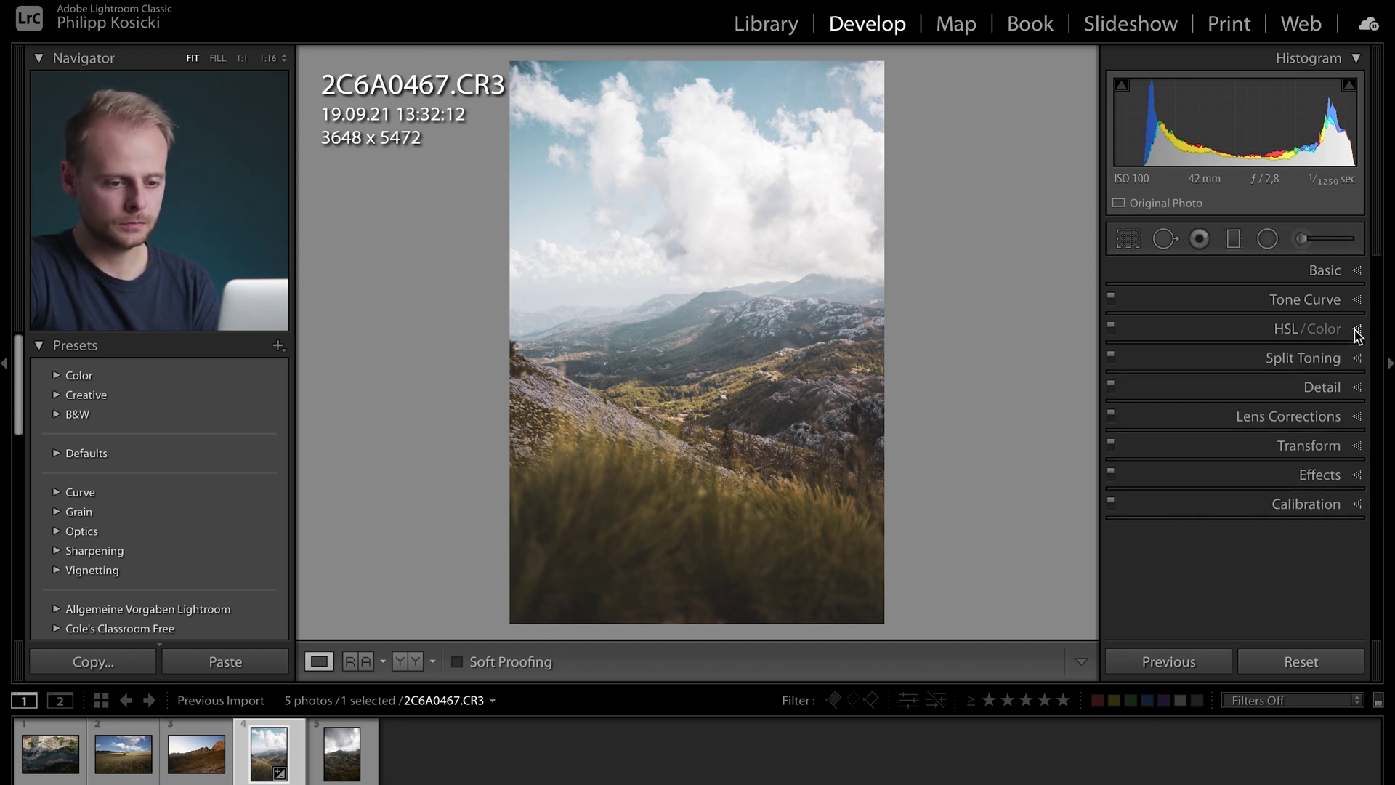
{"action": "left_click", "coordinate": [1290, 425]}
{"action": "left_click", "coordinate": [1160, 399]}
{"action": "left_click", "coordinate": [1199, 379]}
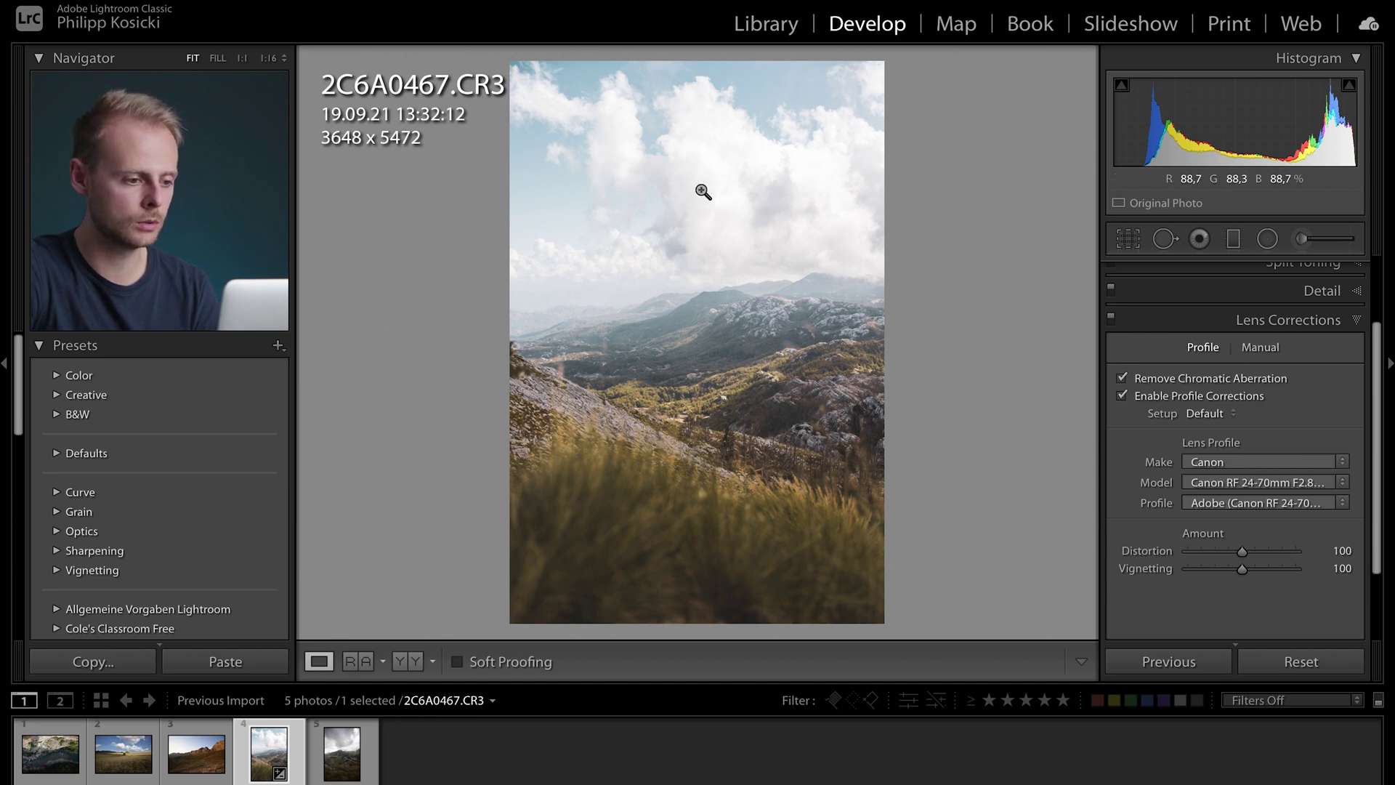
{"action": "left_click", "coordinate": [1318, 327]}
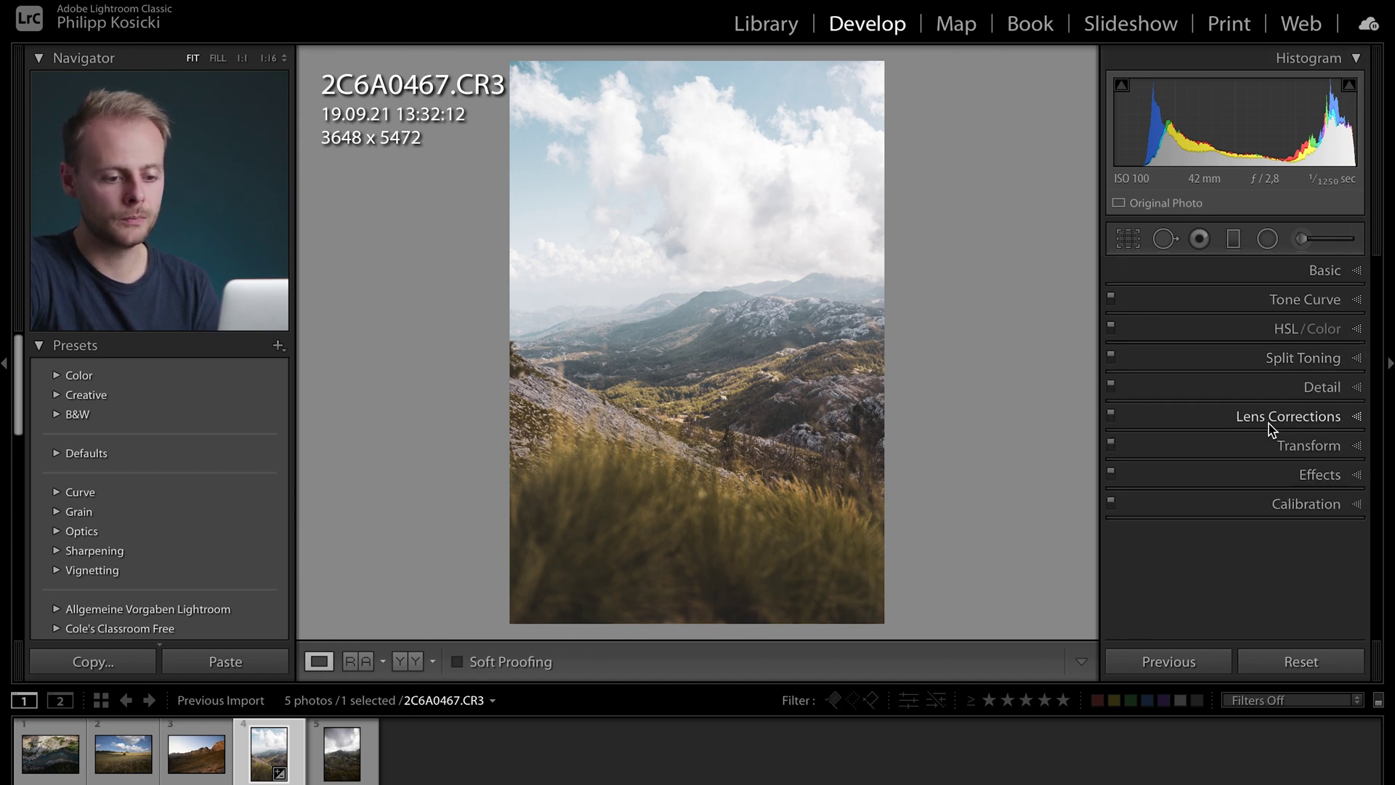
Add a Highlight Priority post-crop vignette with Amount −26 in the Effects panel
{"action": "left_click", "coordinate": [1292, 475]}
{"action": "left_click_drag", "start_coordinate": [1243, 474], "coordinate": [1228, 477]}
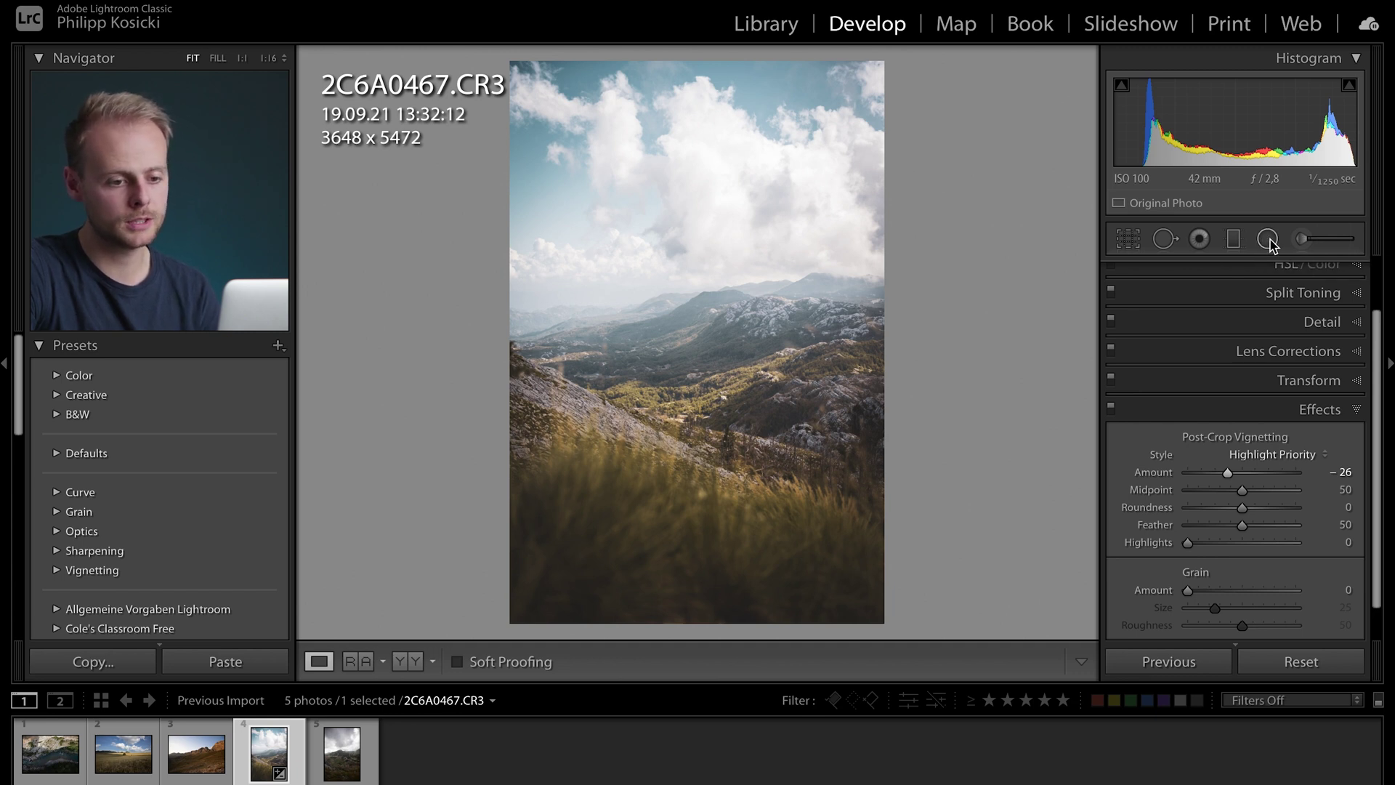
Draw a radial filter ellipse over the mountains and reset its contrast, exposure and temperature
{"action": "left_click", "coordinate": [1269, 240]}
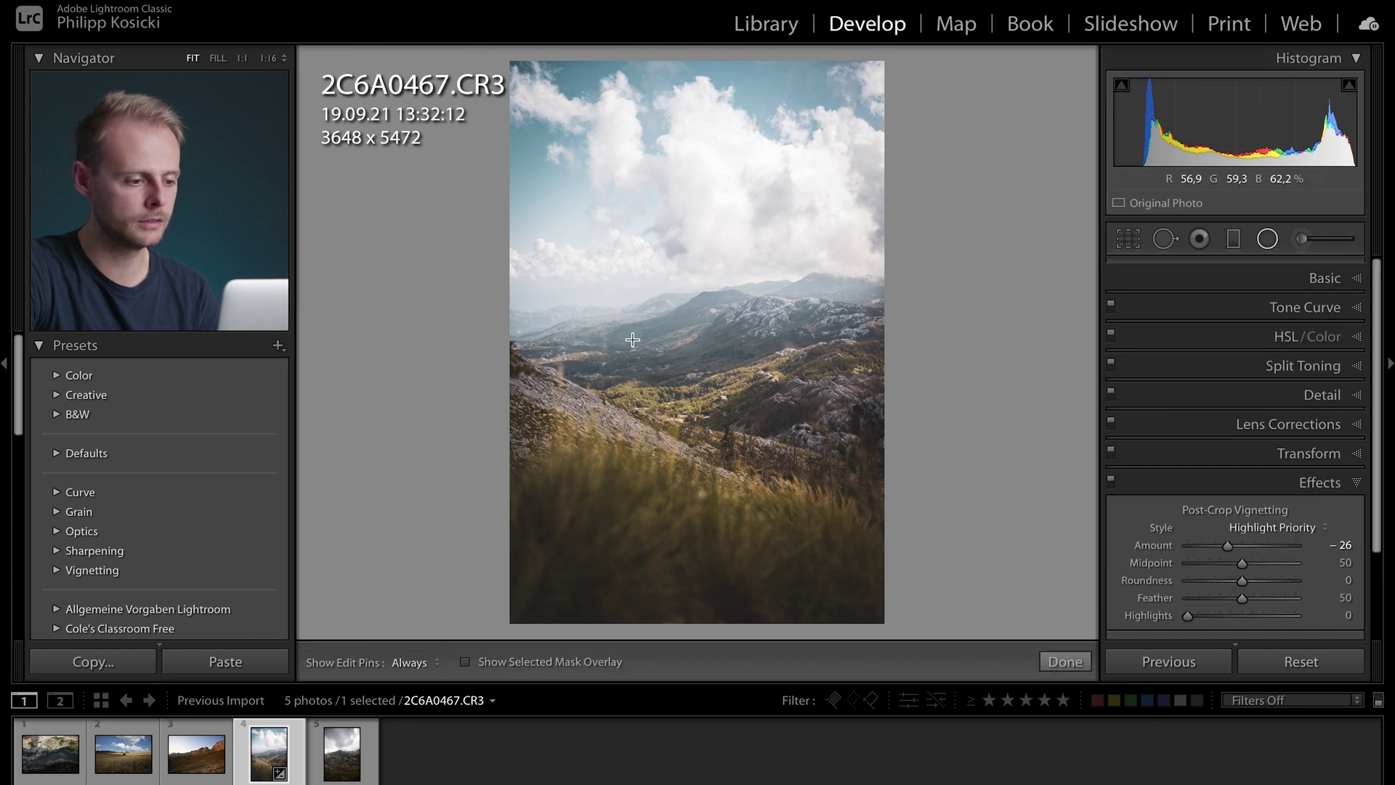
{"action": "left_click_drag", "start_coordinate": [661, 326], "coordinate": [907, 407]}
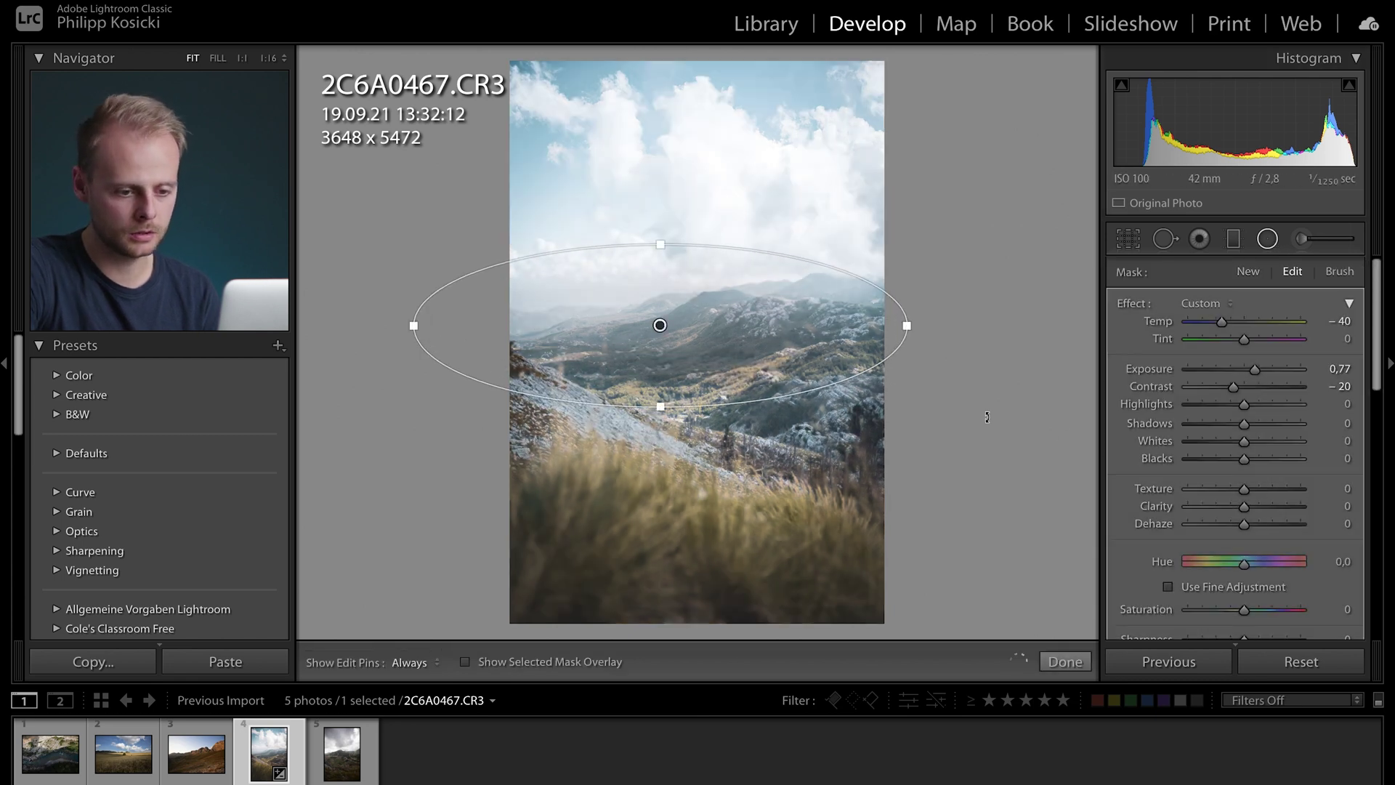
{"action": "double_click", "coordinate": [1231, 387]}
{"action": "double_click", "coordinate": [1255, 369]}
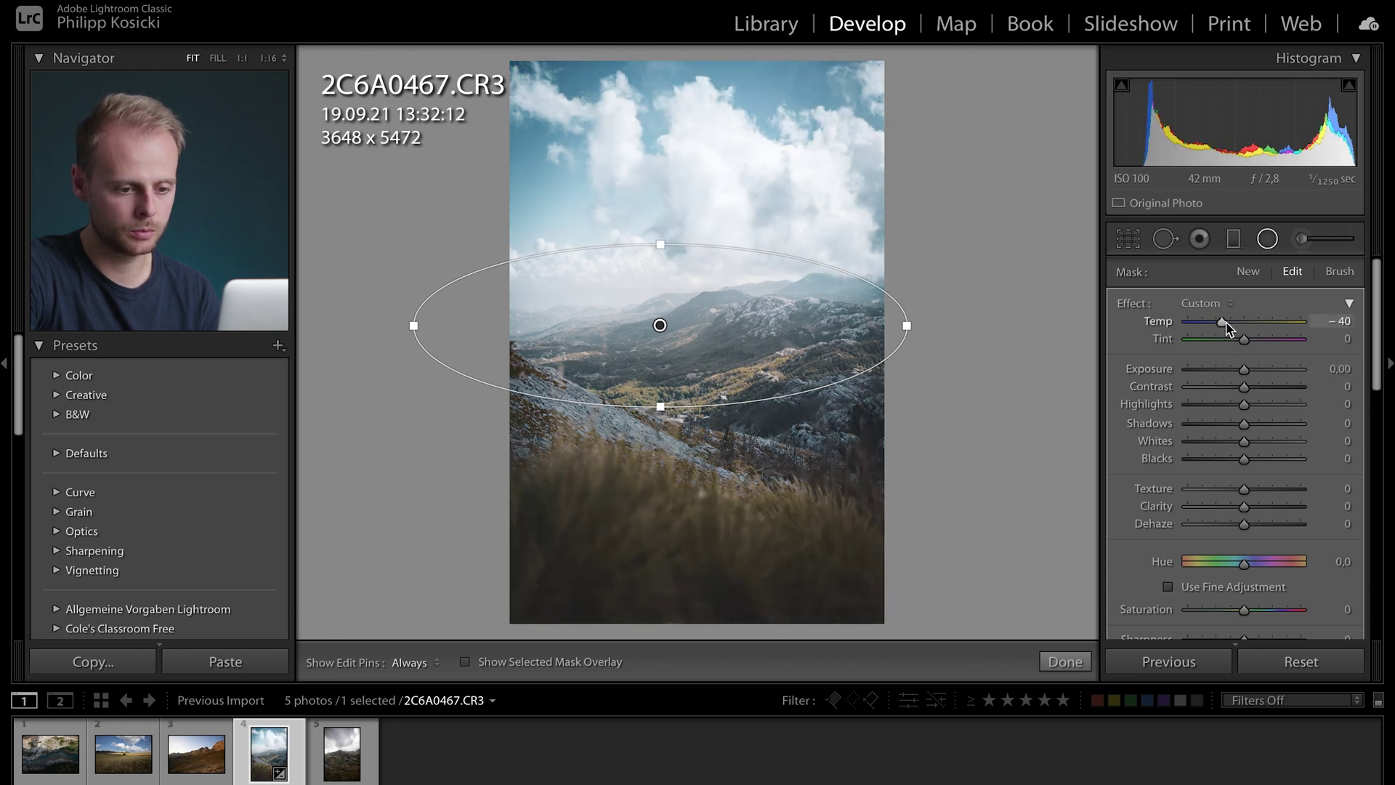
{"action": "double_click", "coordinate": [1222, 321]}
Give the mountain mask Dehaze 27, Temp 10 and Exposure 0.09, then close the filter
{"action": "scroll", "coordinate": [1274, 396], "scroll_direction": "down", "scroll_amount": 2}
{"action": "scroll", "coordinate": [1274, 413], "scroll_direction": "down", "scroll_amount": 5}
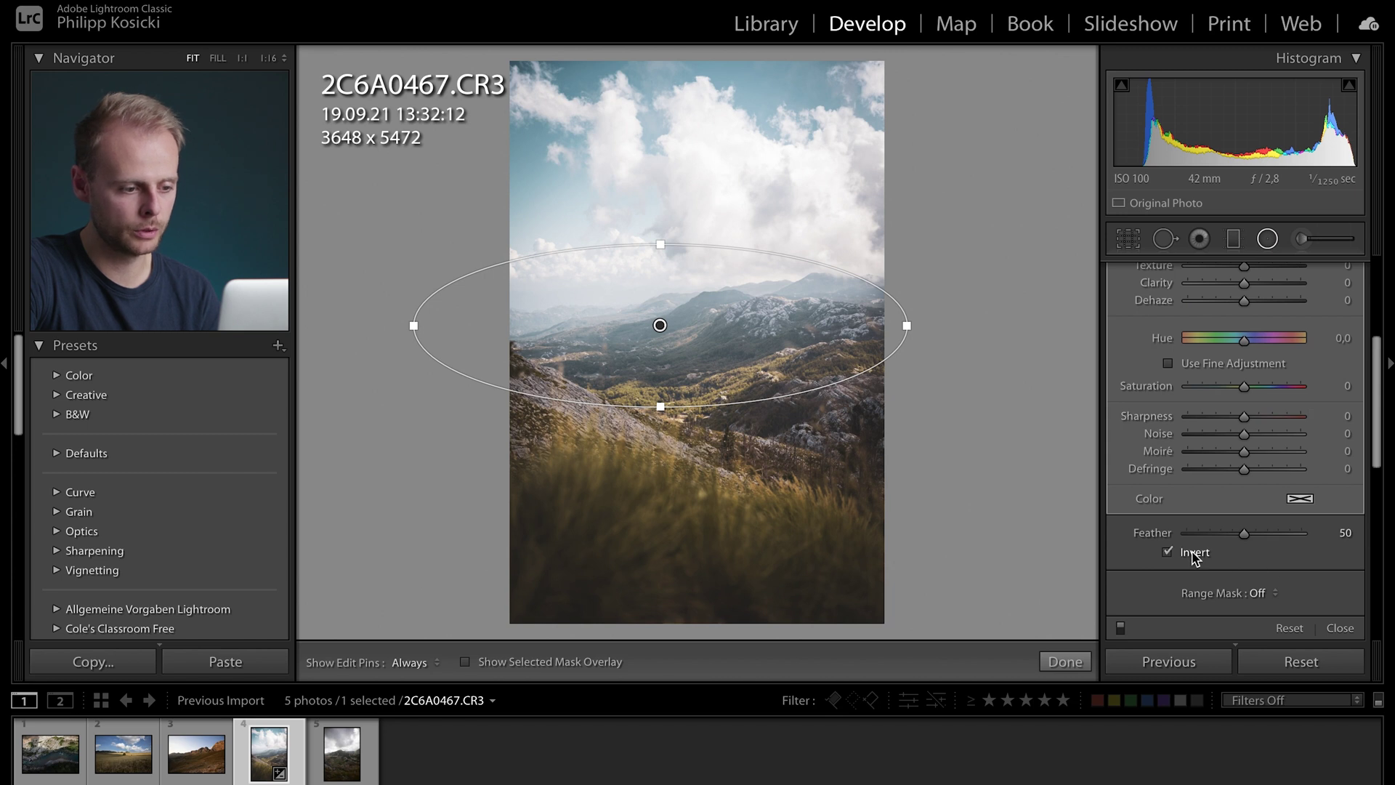
{"action": "scroll", "coordinate": [1300, 476], "scroll_direction": "up", "scroll_amount": 5}
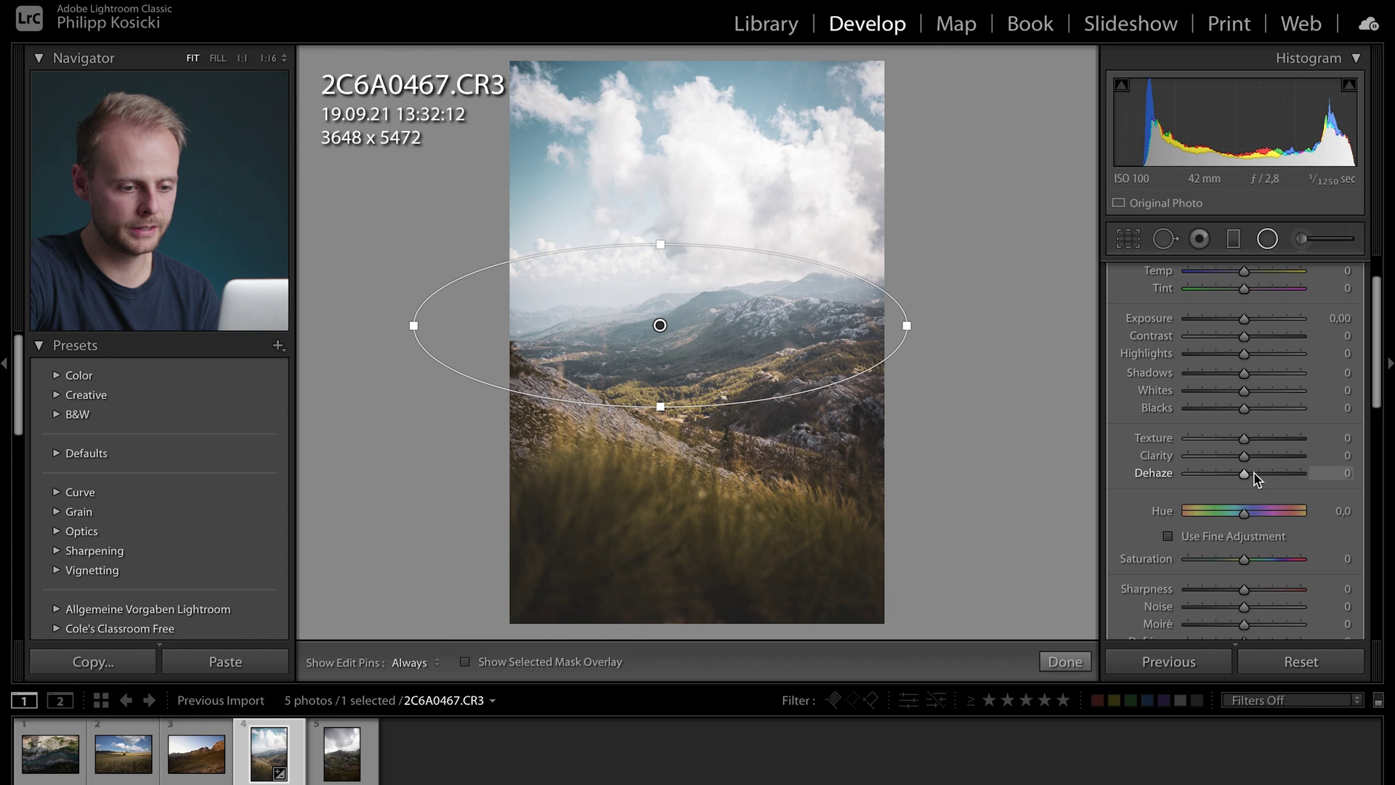
{"action": "left_click_drag", "start_coordinate": [1252, 479], "coordinate": [1264, 480]}
{"action": "scroll", "coordinate": [1263, 476], "scroll_direction": "up", "scroll_amount": 2}
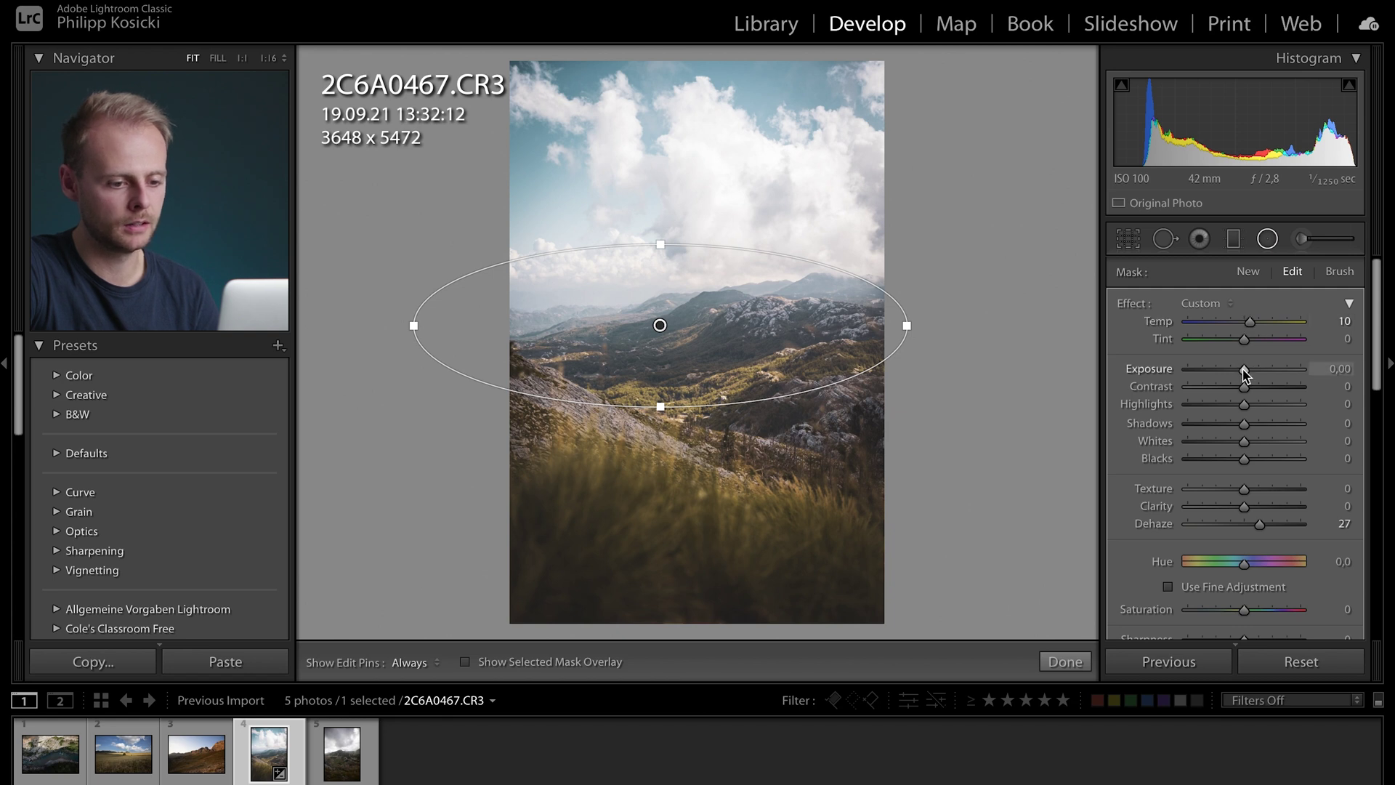
{"action": "left_click_drag", "start_coordinate": [1246, 373], "coordinate": [1247, 373]}
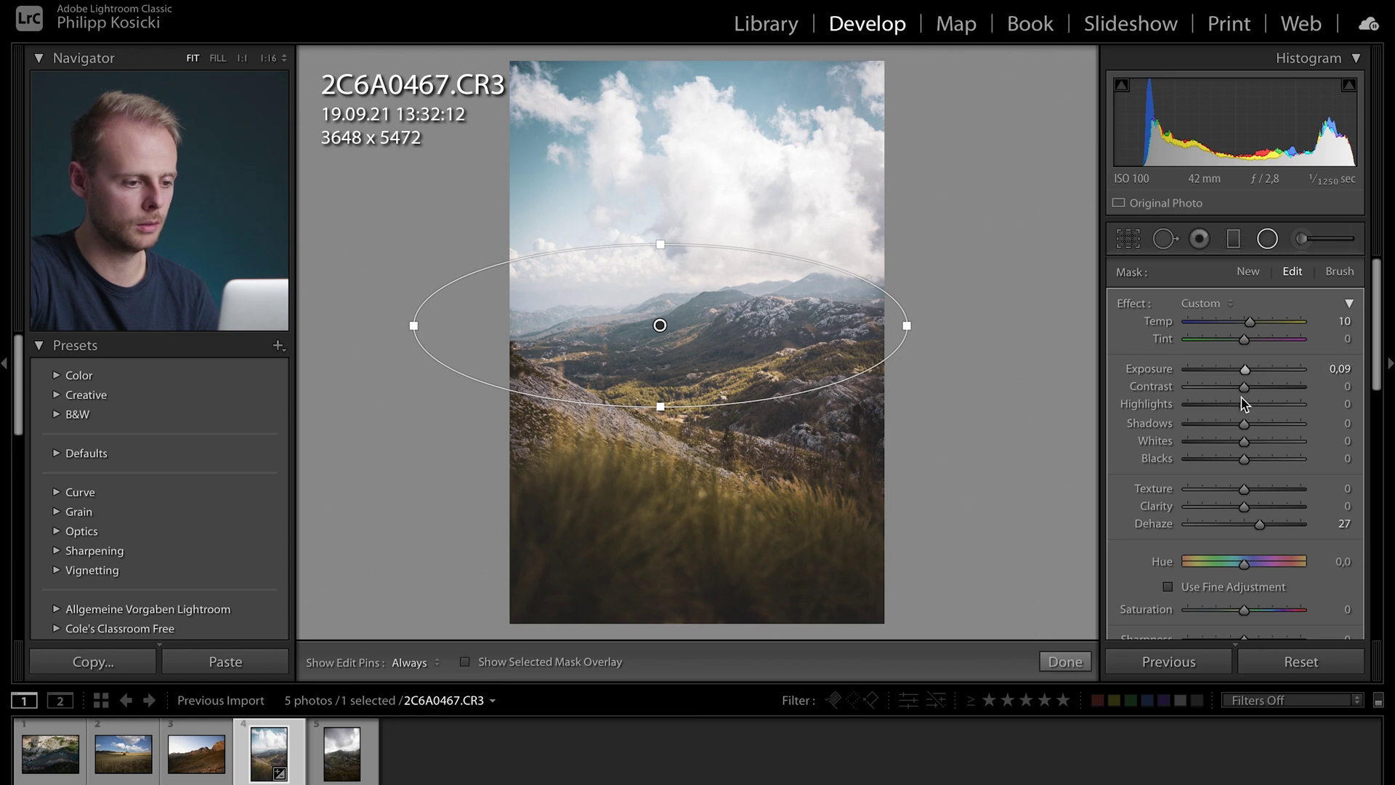
{"action": "key", "text": "shift+m"}
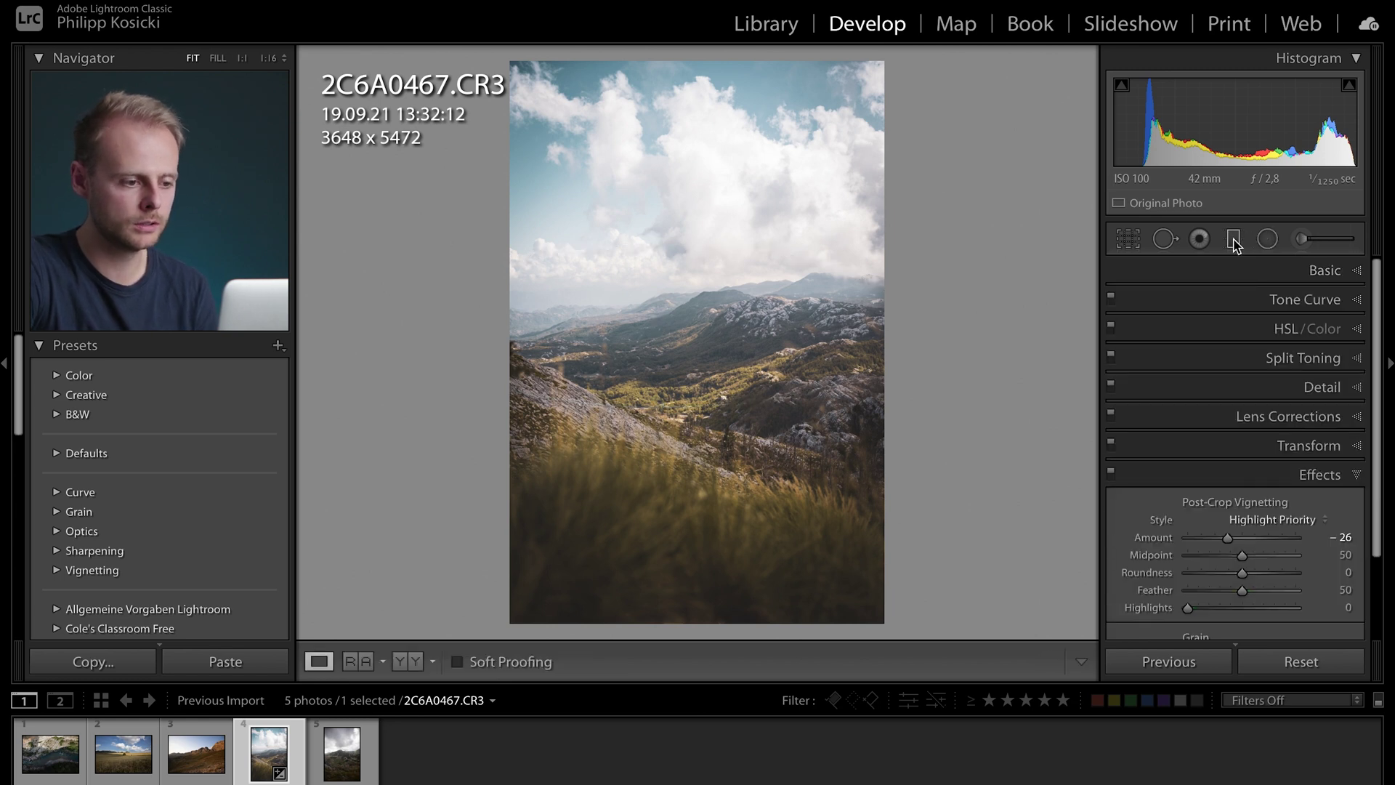
Lay a graduated filter down from the clouds over the sky and reset its Temp and Contrast
{"action": "left_click", "coordinate": [1233, 240]}
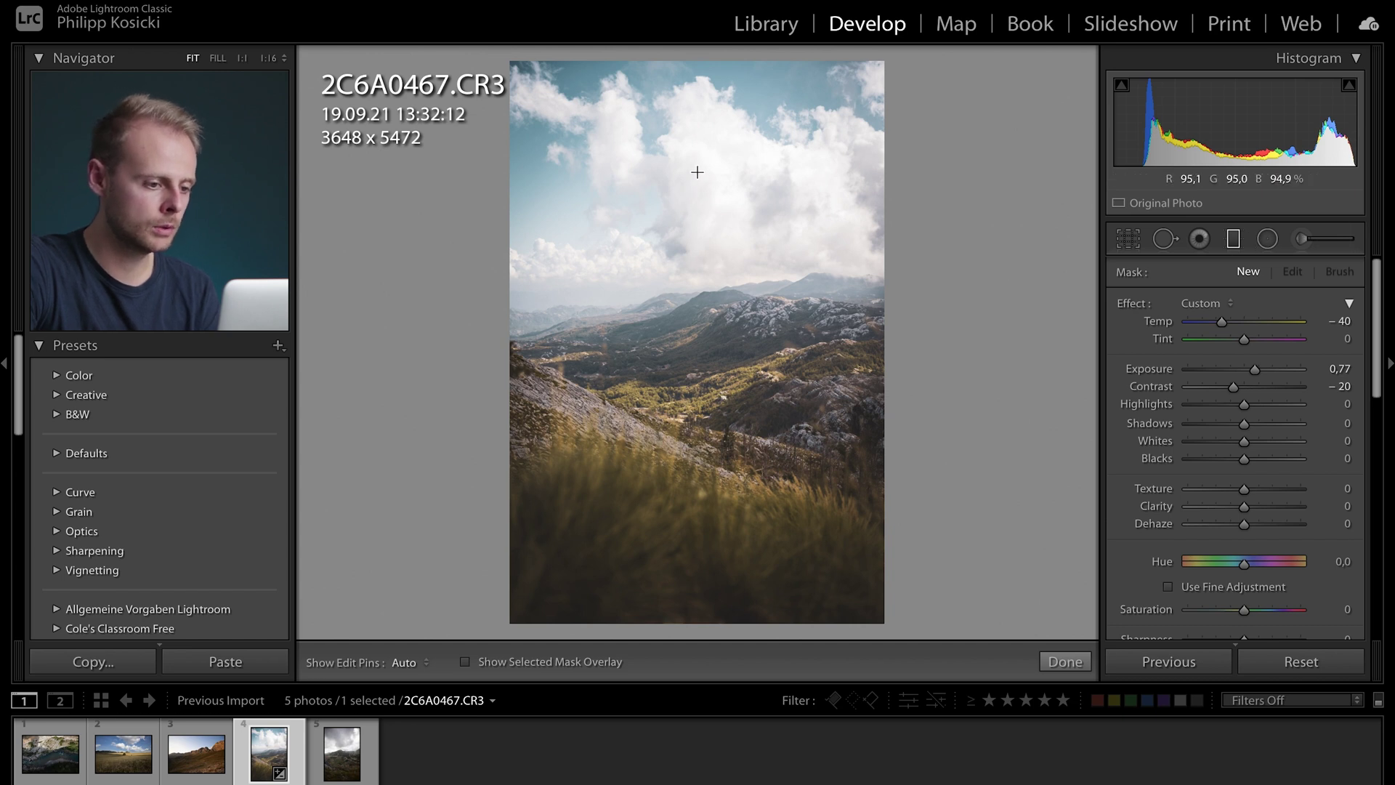
{"action": "left_click_drag", "start_coordinate": [699, 170], "coordinate": [809, 311]}
{"action": "double_click", "coordinate": [1222, 322]}
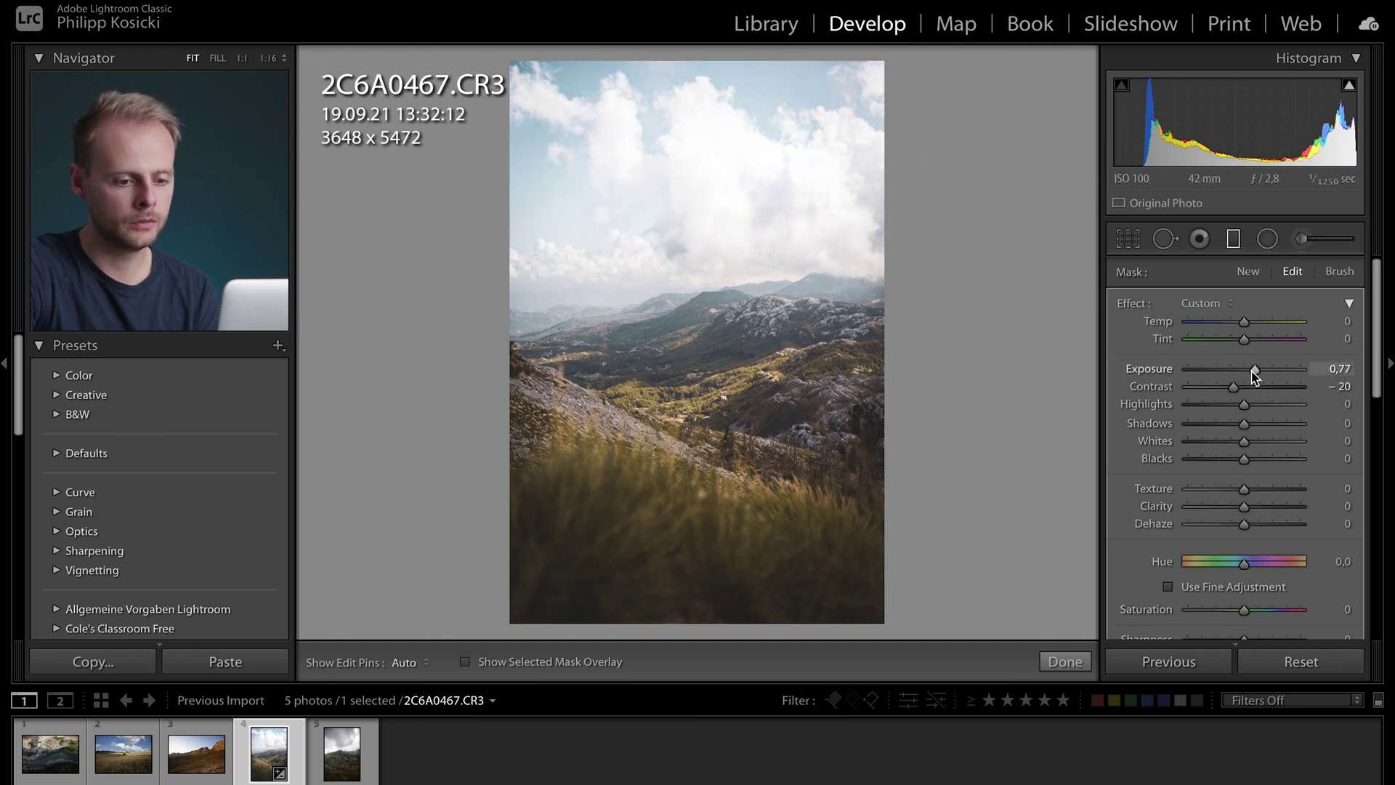
{"action": "double_click", "coordinate": [1232, 390]}
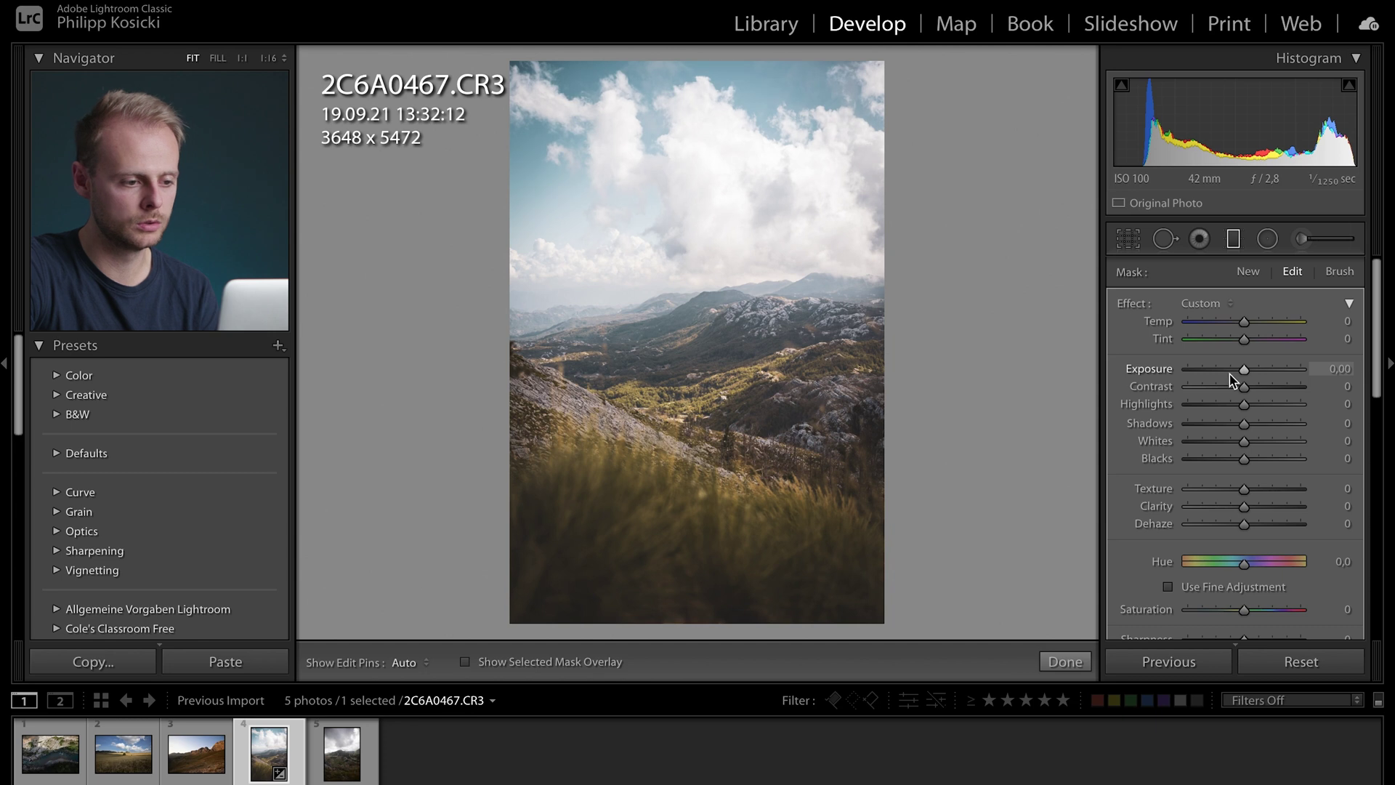
Darken the sky gradient to Exposure -0.44 with Contrast 14 and Clarity 6, then close it
{"action": "left_click_drag", "start_coordinate": [1242, 376], "coordinate": [1256, 388]}
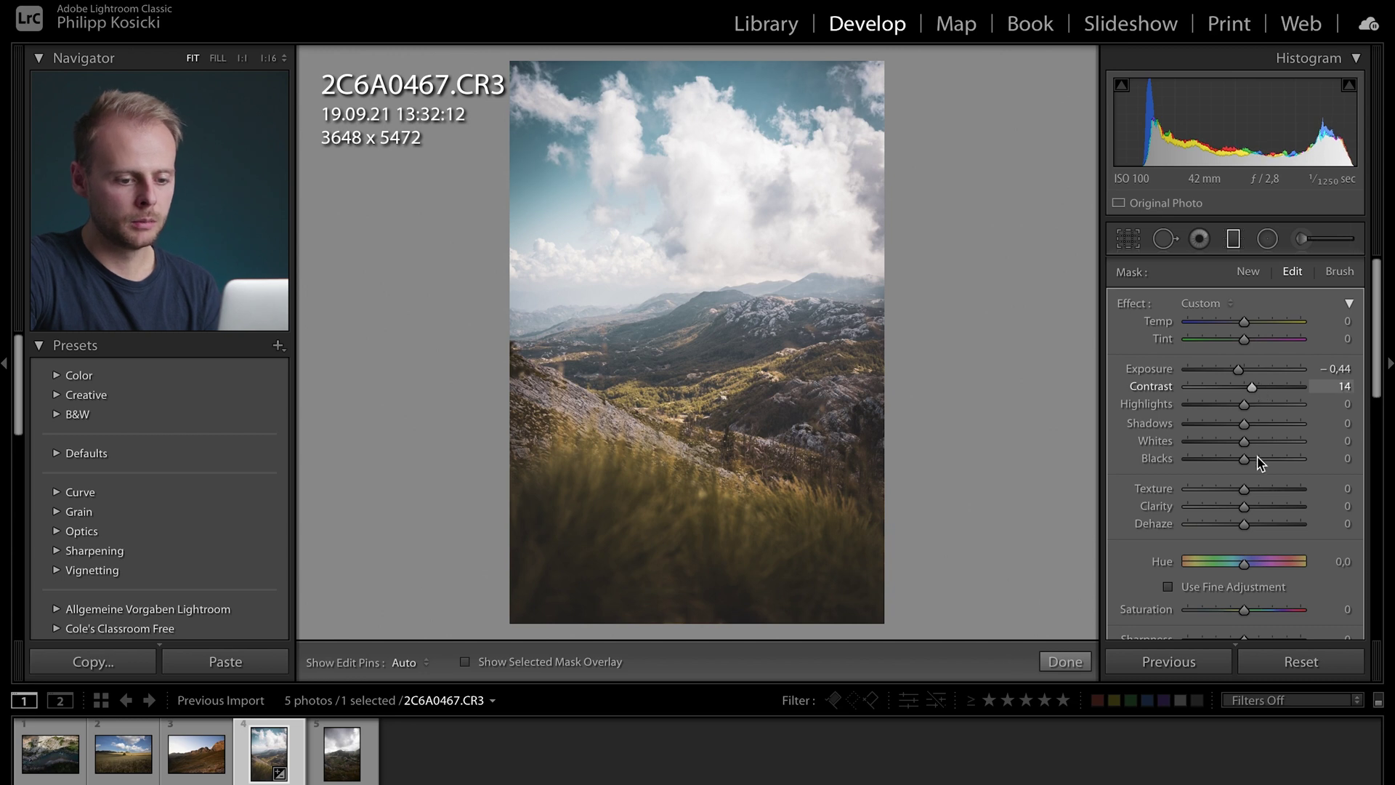
{"action": "left_click", "coordinate": [1255, 511]}
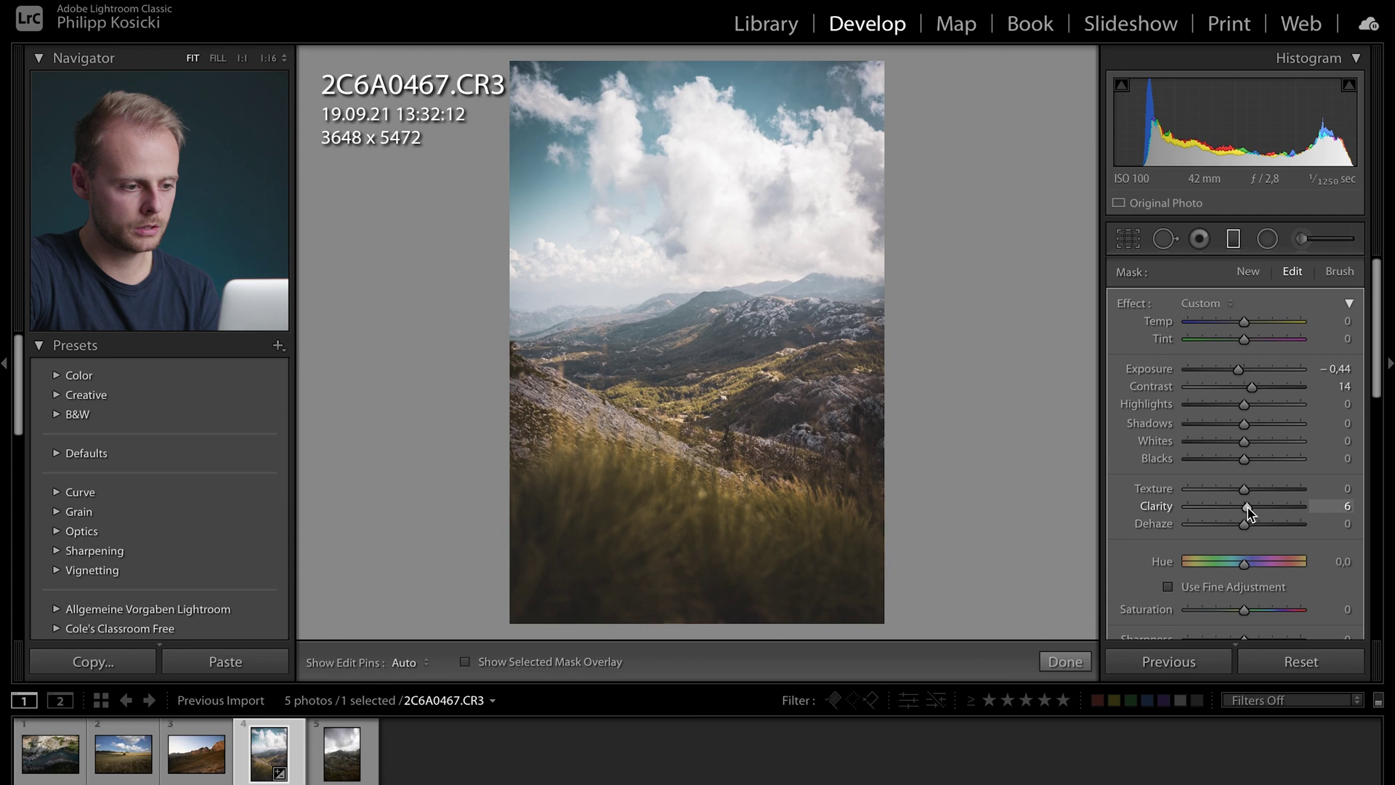
{"action": "key", "text": "m"}
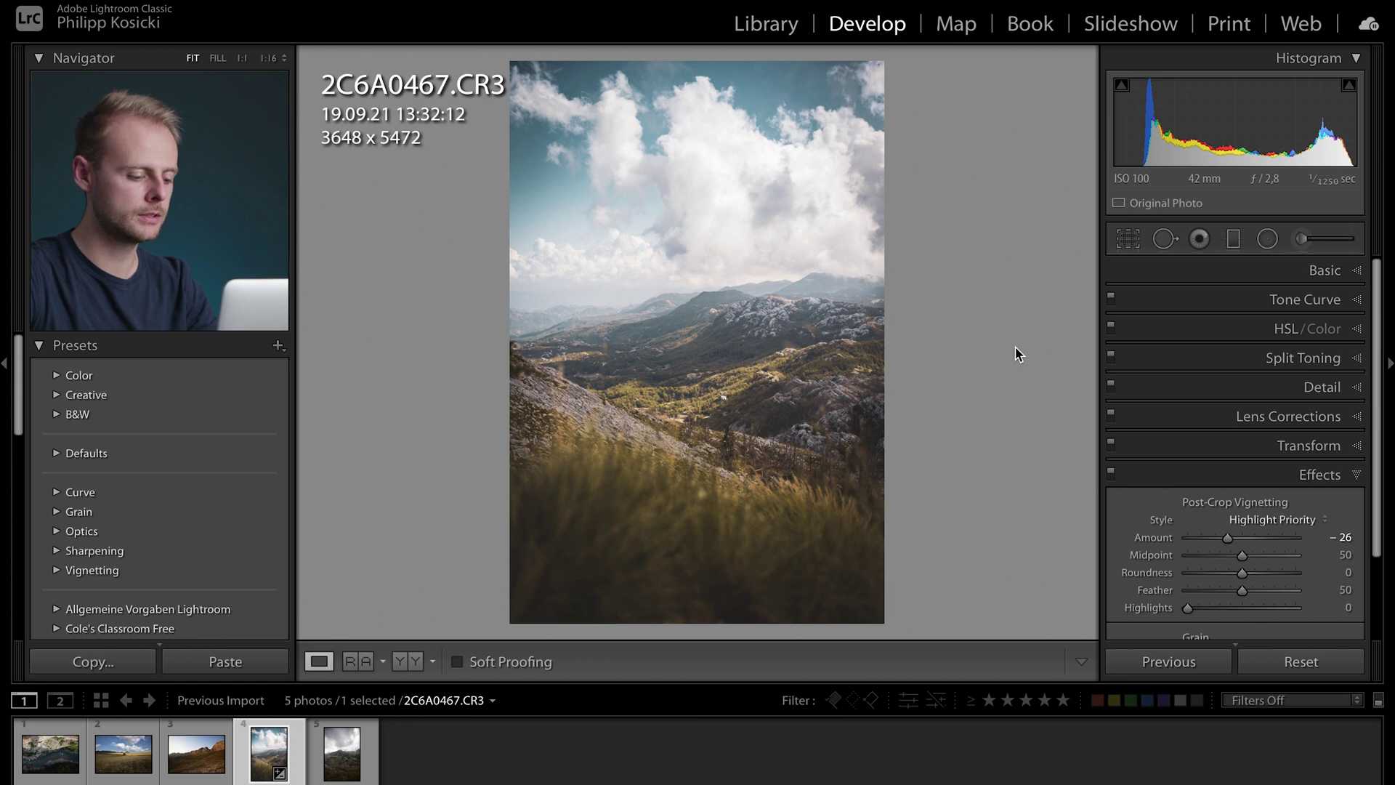
Crop the photo to the 4 x 5 / 8 x 10 aspect, reposition it, and apply the 3648 x 4560 crop
{"action": "key", "text": "r"}
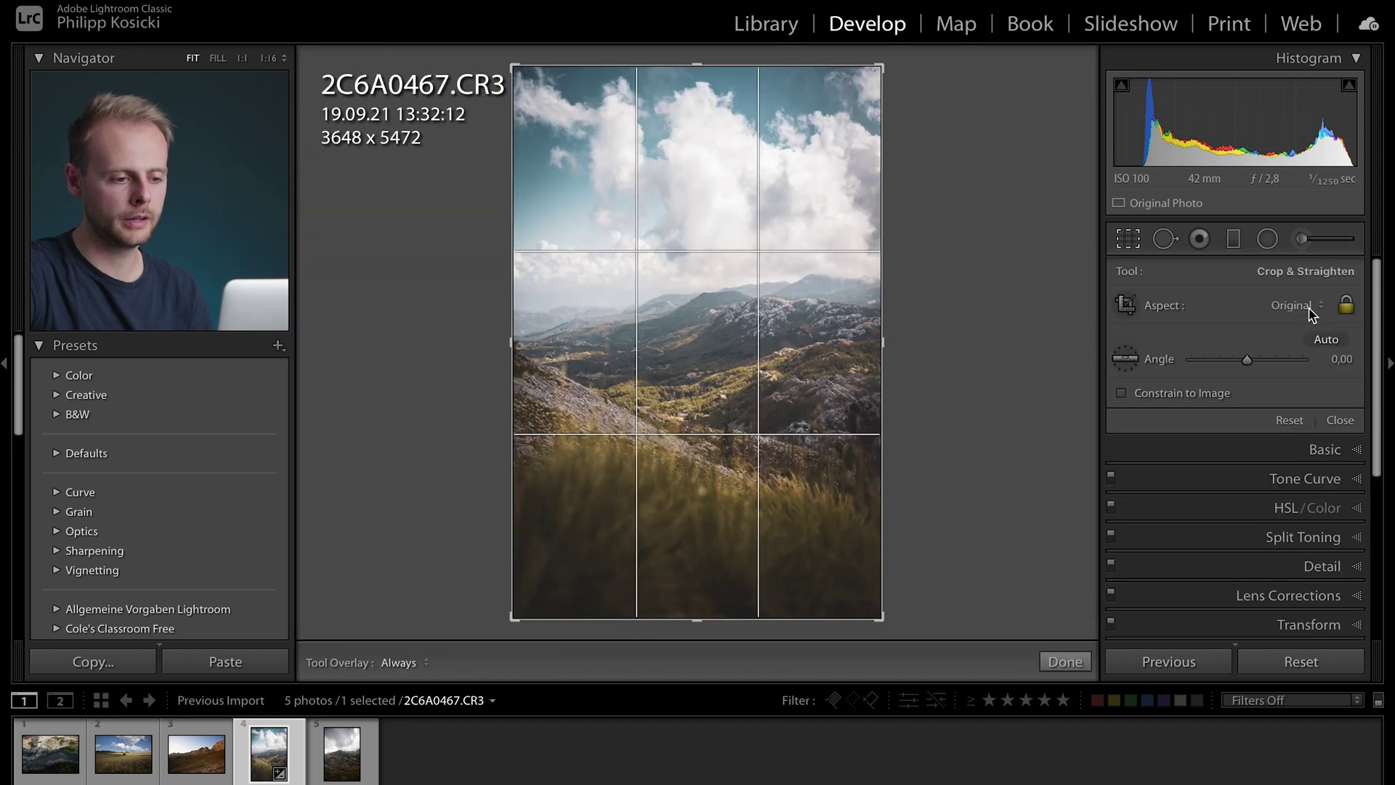
{"action": "left_click", "coordinate": [1311, 311]}
{"action": "left_click", "coordinate": [1288, 358]}
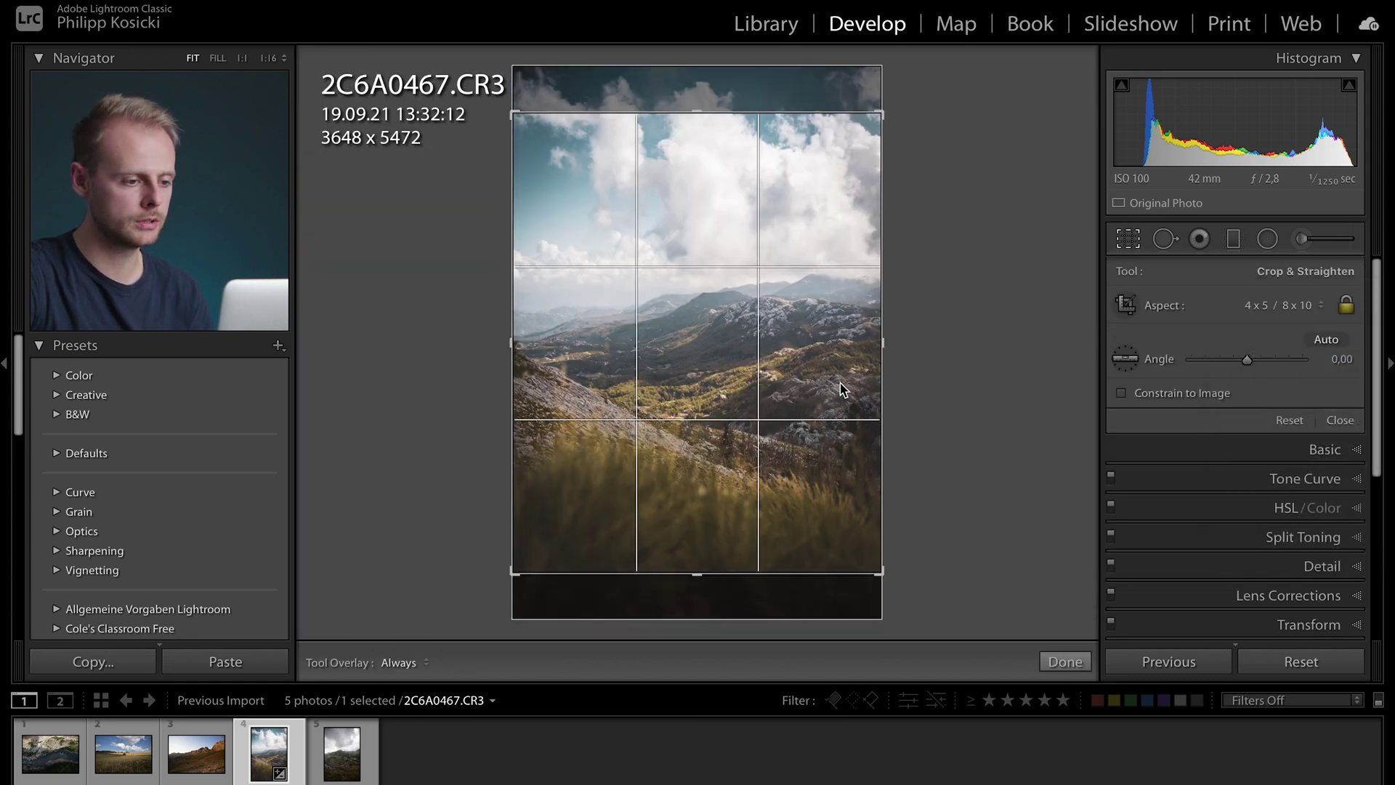
{"action": "left_click_drag", "start_coordinate": [840, 383], "coordinate": [764, 417]}
{"action": "key", "text": "Return"}
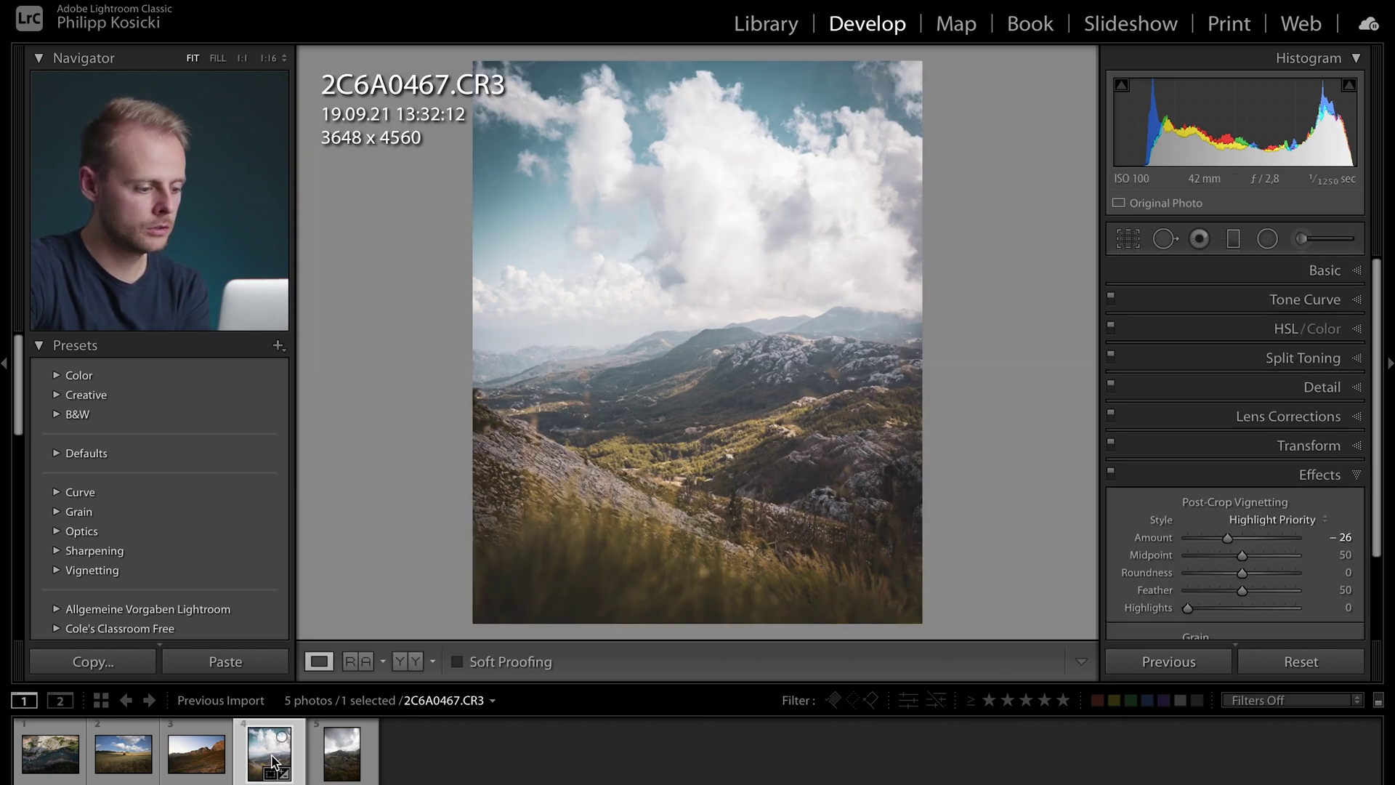
Open the Export One File dialog from the mountain photo's filmstrip thumbnail menu
{"action": "right_click", "coordinate": [273, 762]}
{"action": "mouse_move", "coordinate": [385, 711]}
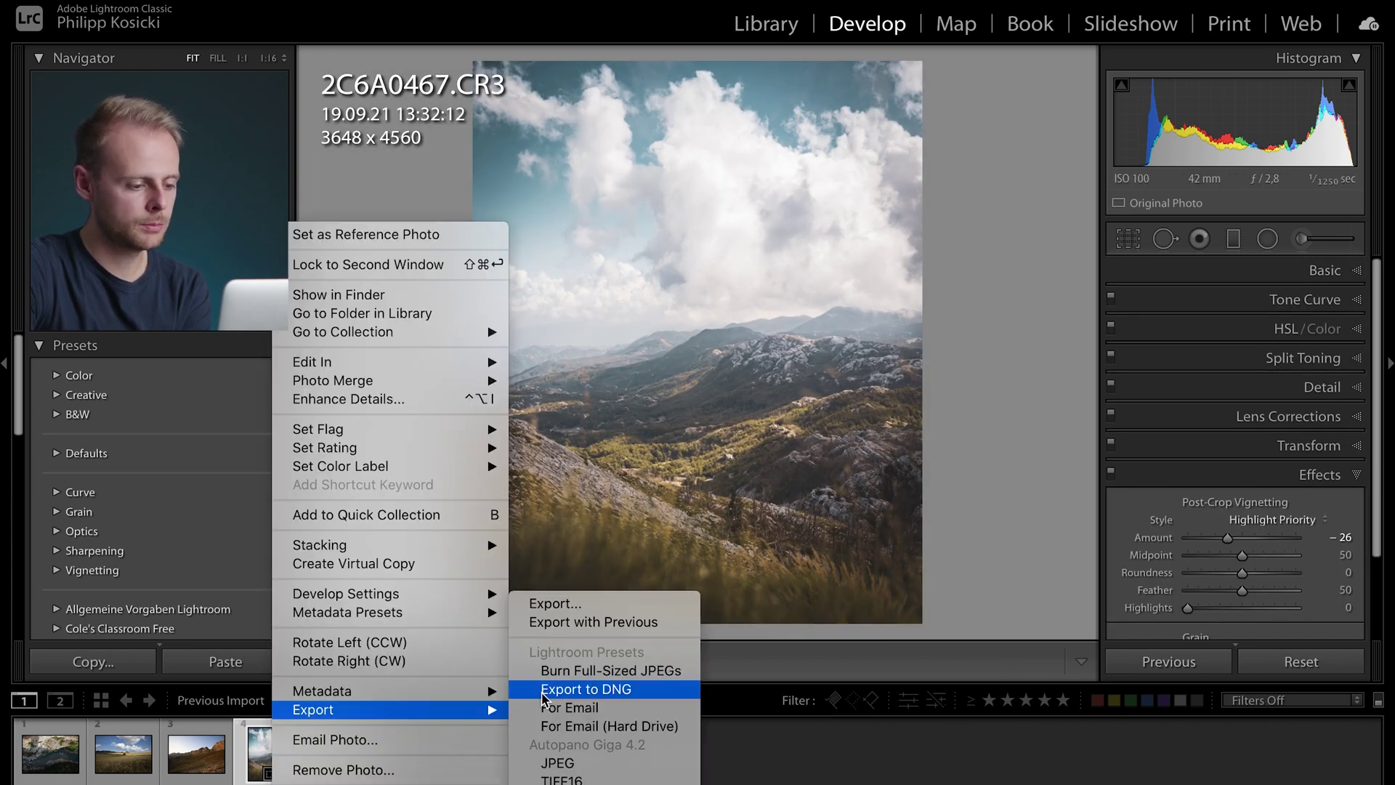
{"action": "left_click", "coordinate": [597, 607]}
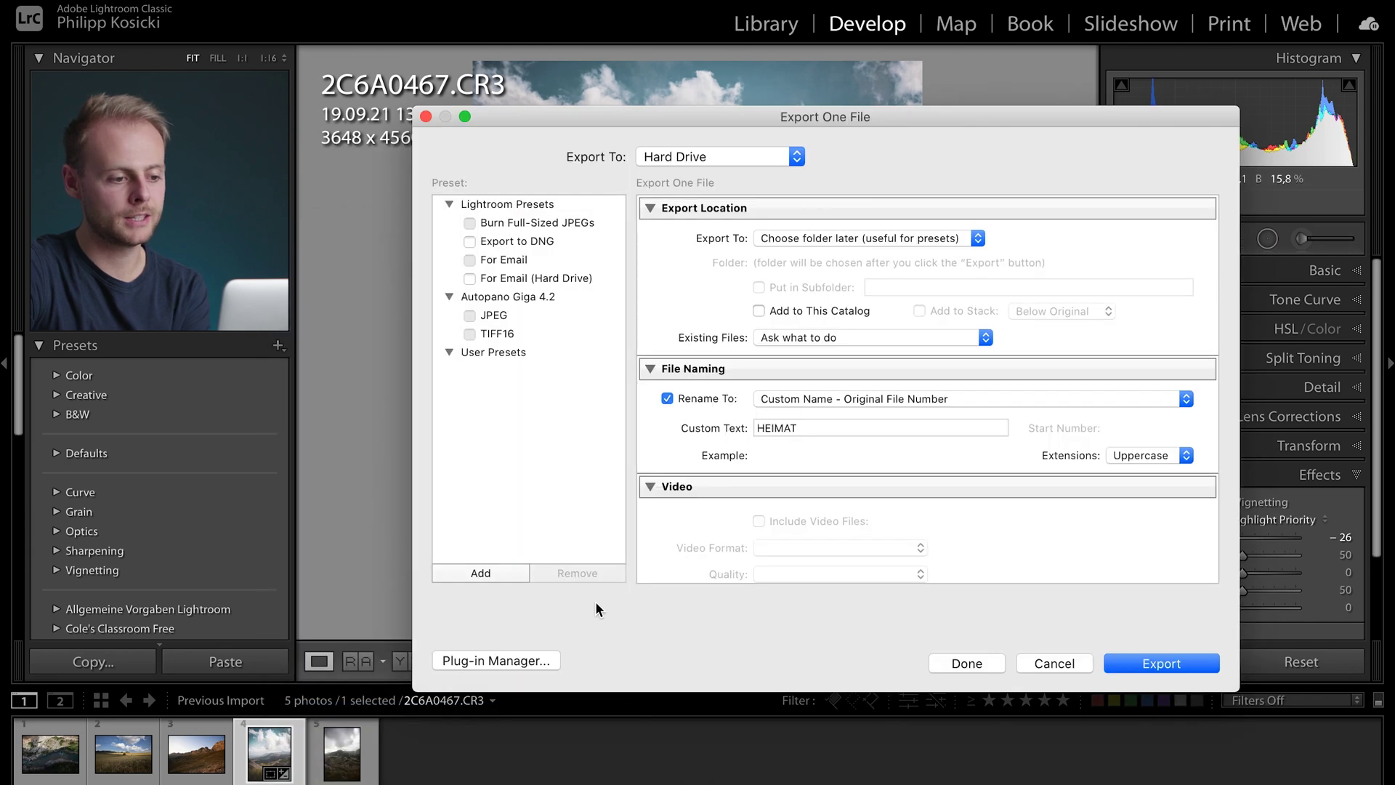